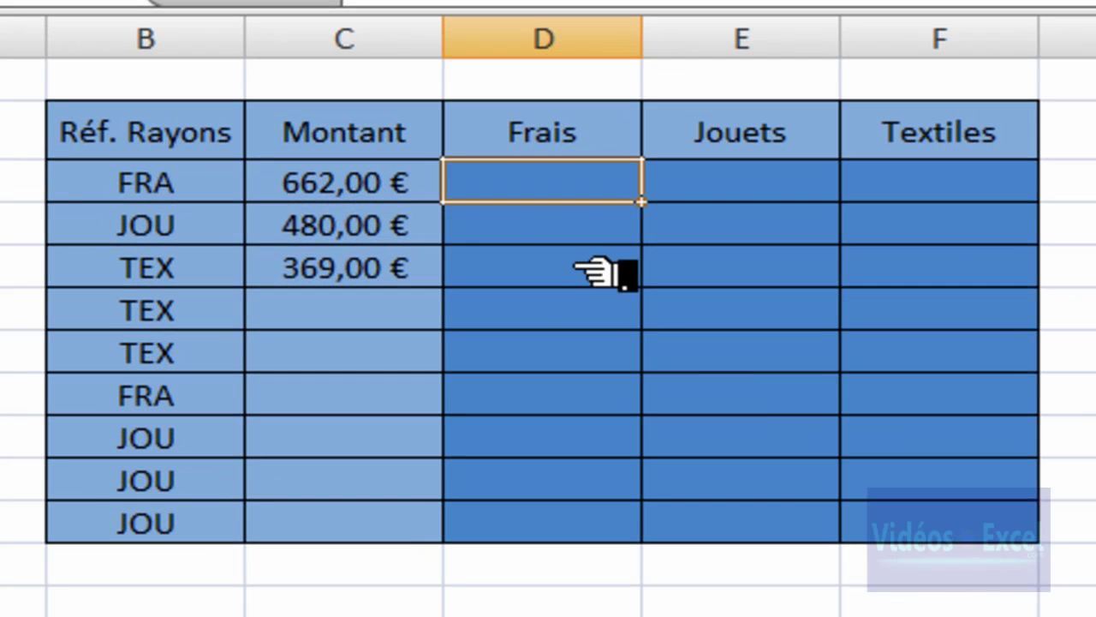
# Step: Review the empty Frais, Jouets and Textiles cells, the Montant amounts and the headers
pyautogui.moveTo(558, 186)
pyautogui.mouseDown()
pyautogui.moveTo(962, 555)
pyautogui.moveTo(957, 521)
pyautogui.mouseUp()
pyautogui.moveTo(409, 196); pyautogui.dragTo(390, 197)
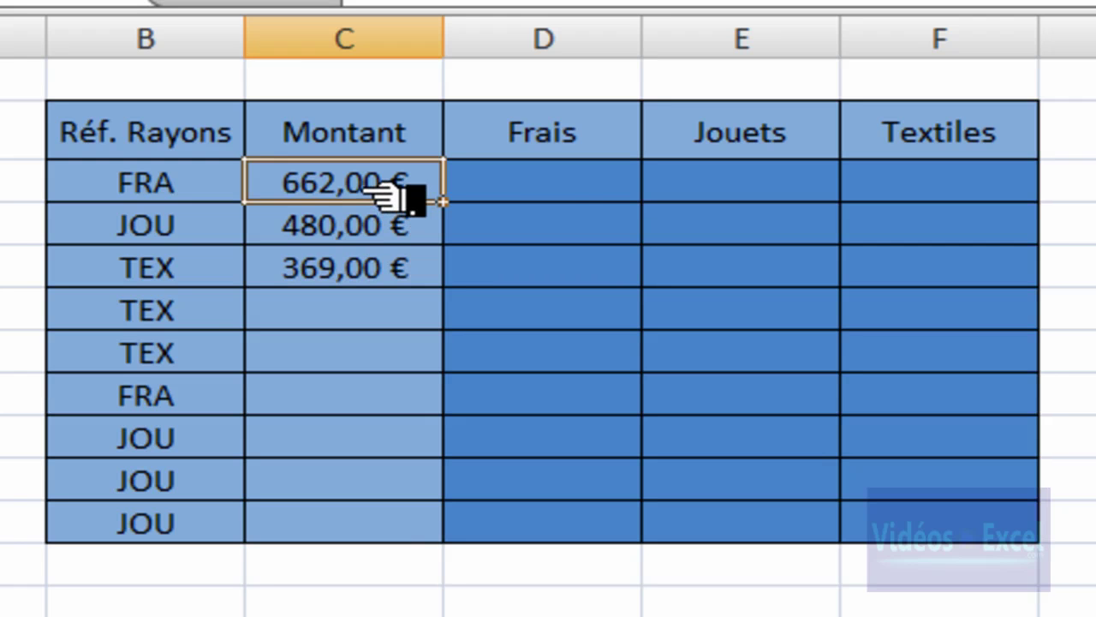
pyautogui.click(364, 311)
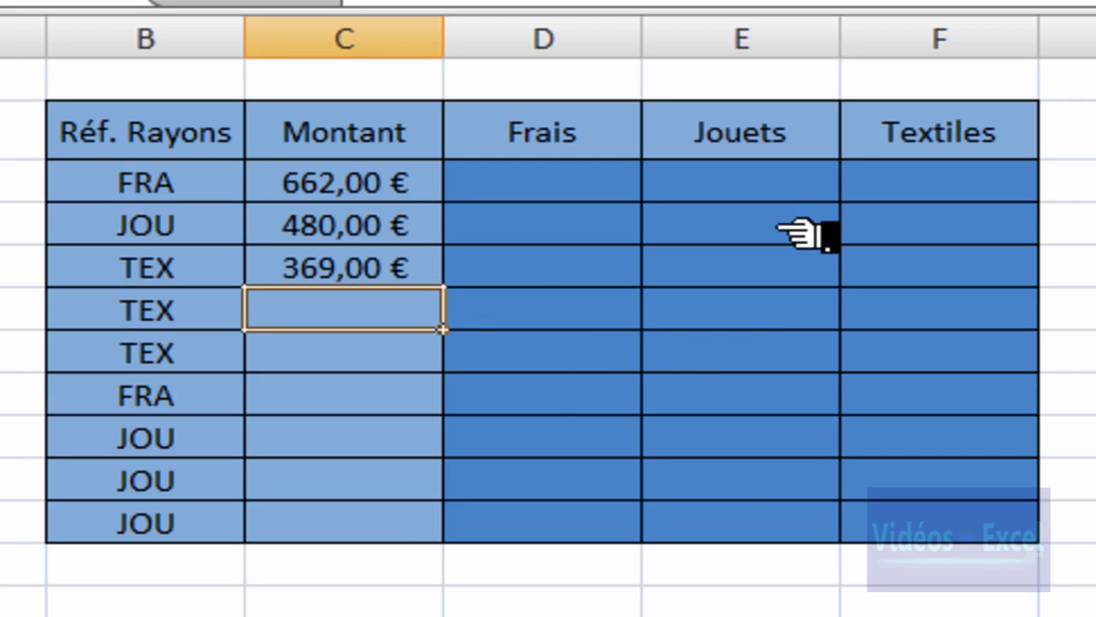
pyautogui.moveTo(554, 132); pyautogui.dragTo(937, 143)
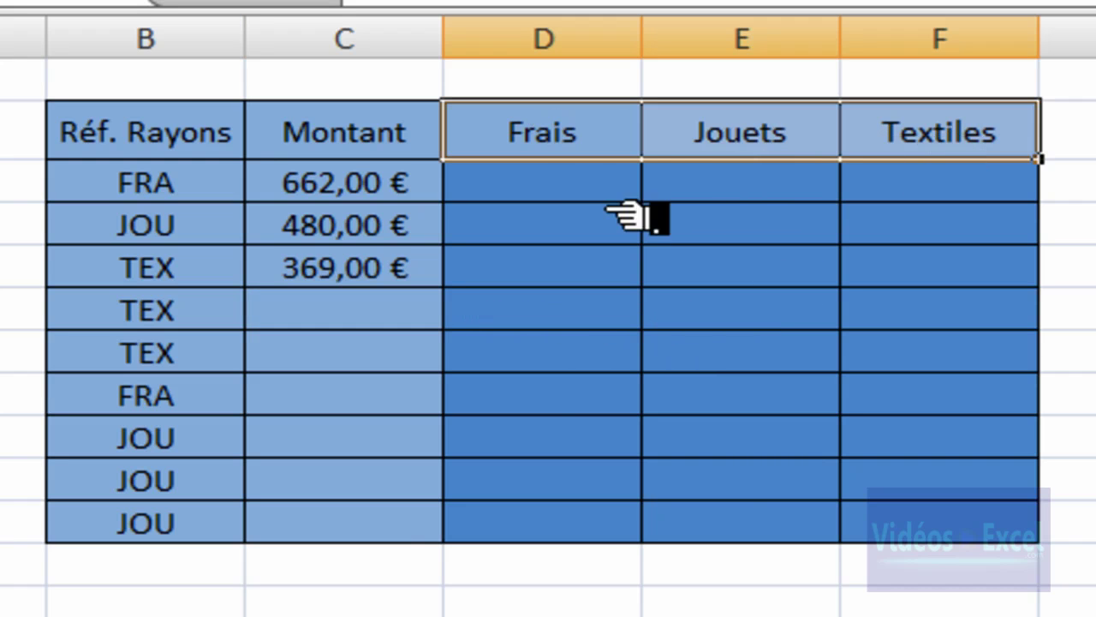
pyautogui.click(574, 182)
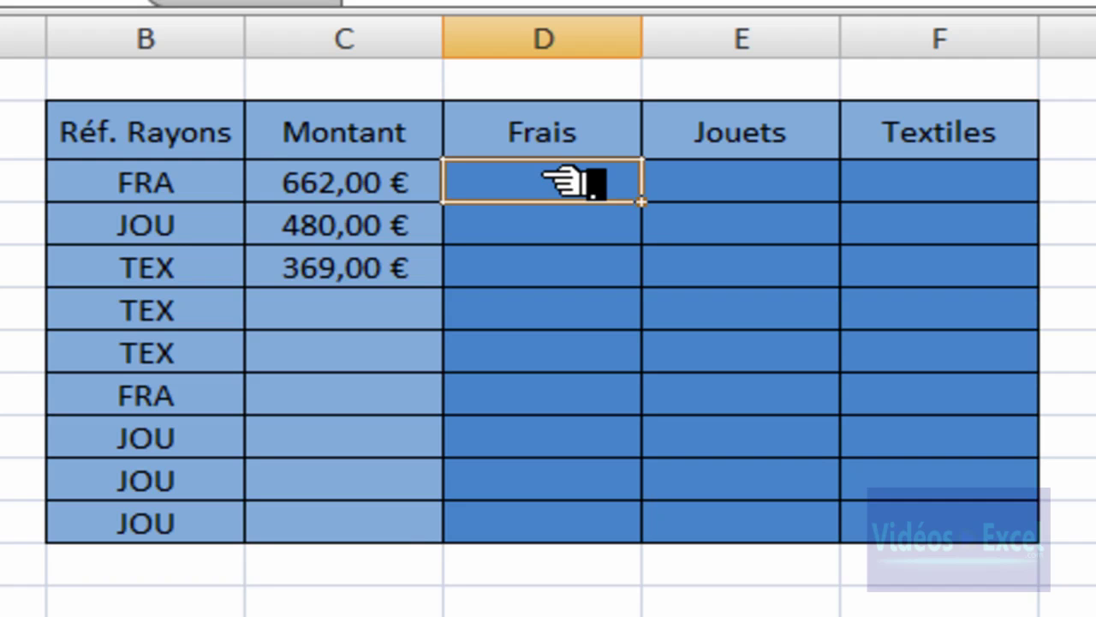
# Step: Select D3:F11 and start the formula =SI(C3="";""; followed by a second SI
pyautogui.moveTo(574, 182)
pyautogui.mouseDown()
pyautogui.moveTo(918, 510)
pyautogui.moveTo(925, 533)
pyautogui.mouseUp()
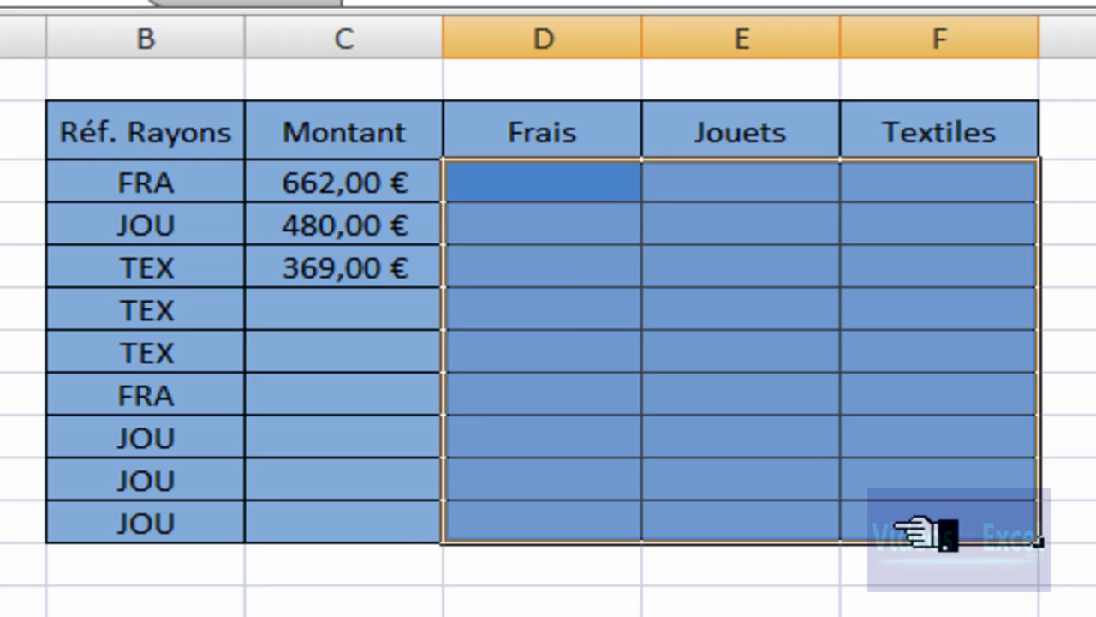
pyautogui.write('=')
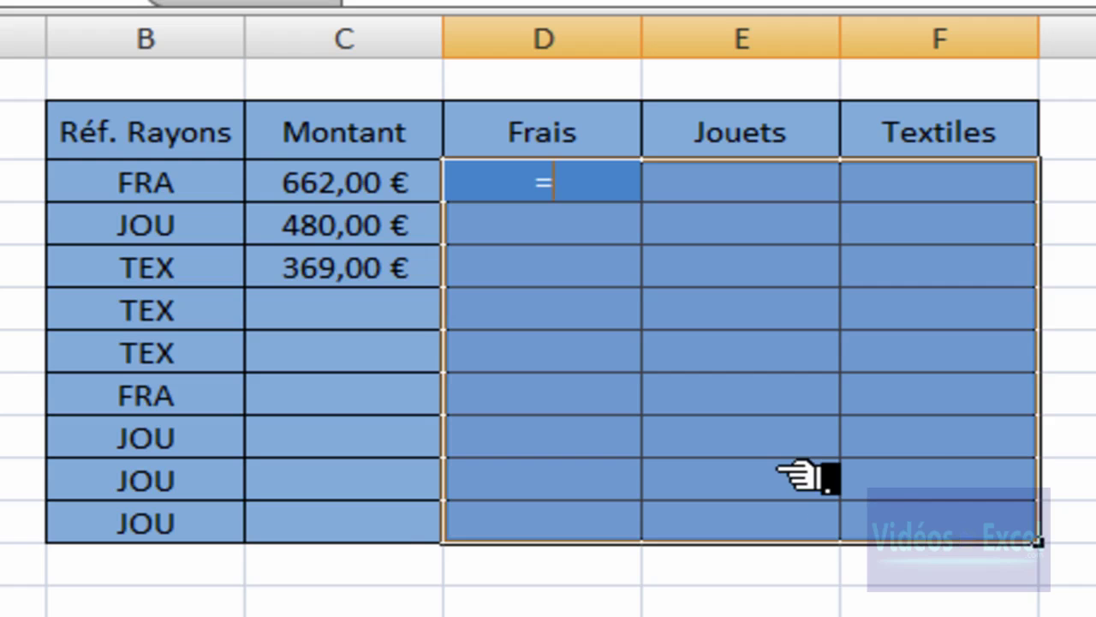
pyautogui.write('si')
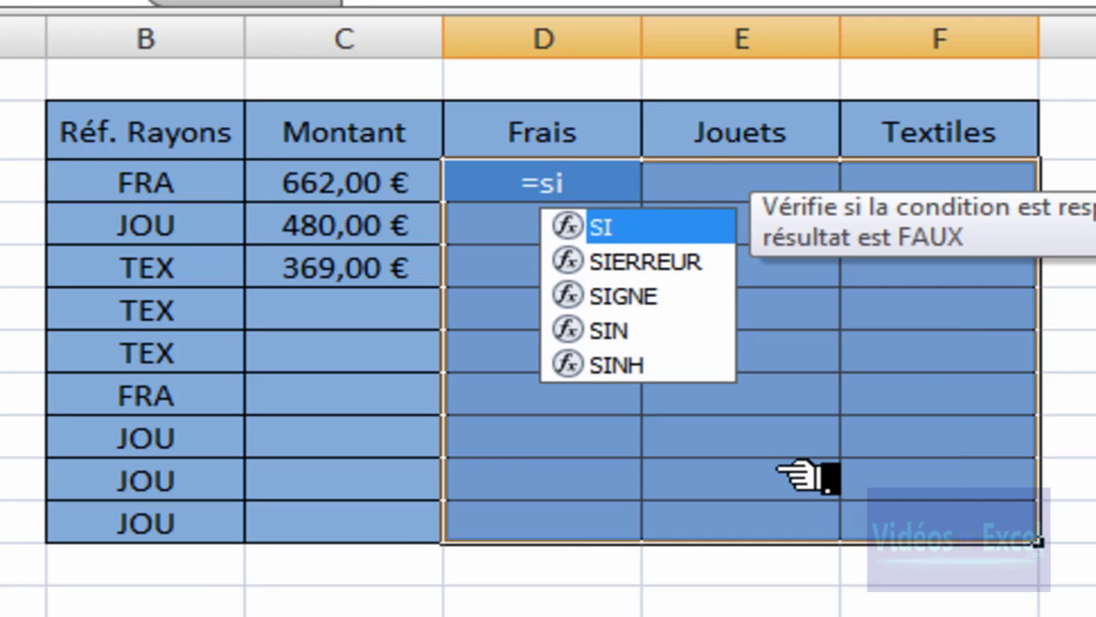
pyautogui.press('Tab')
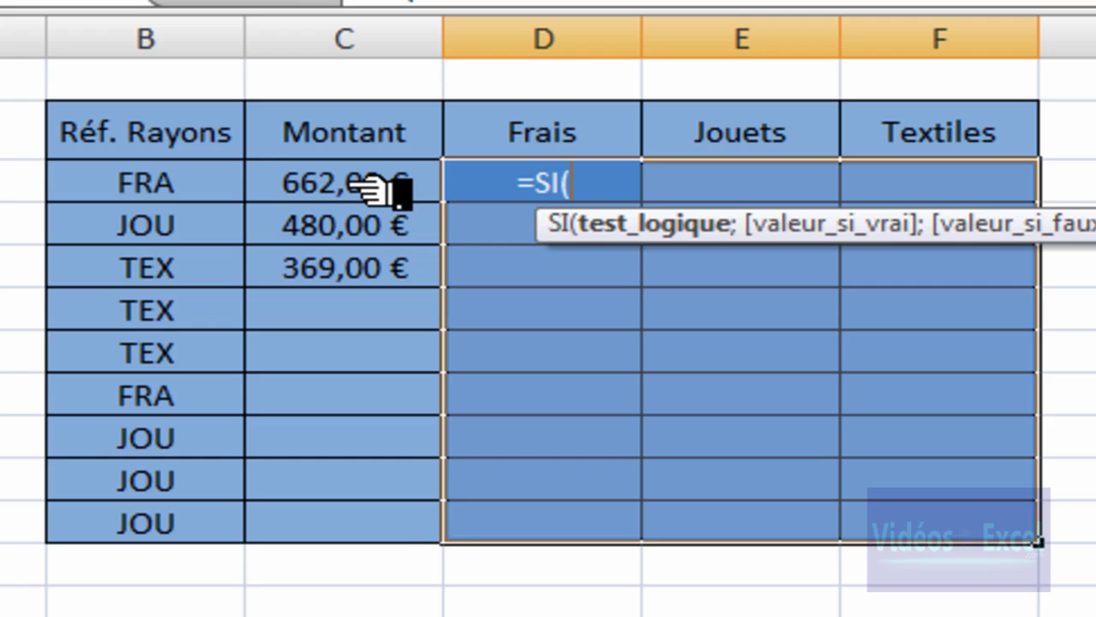
pyautogui.click(385, 190)
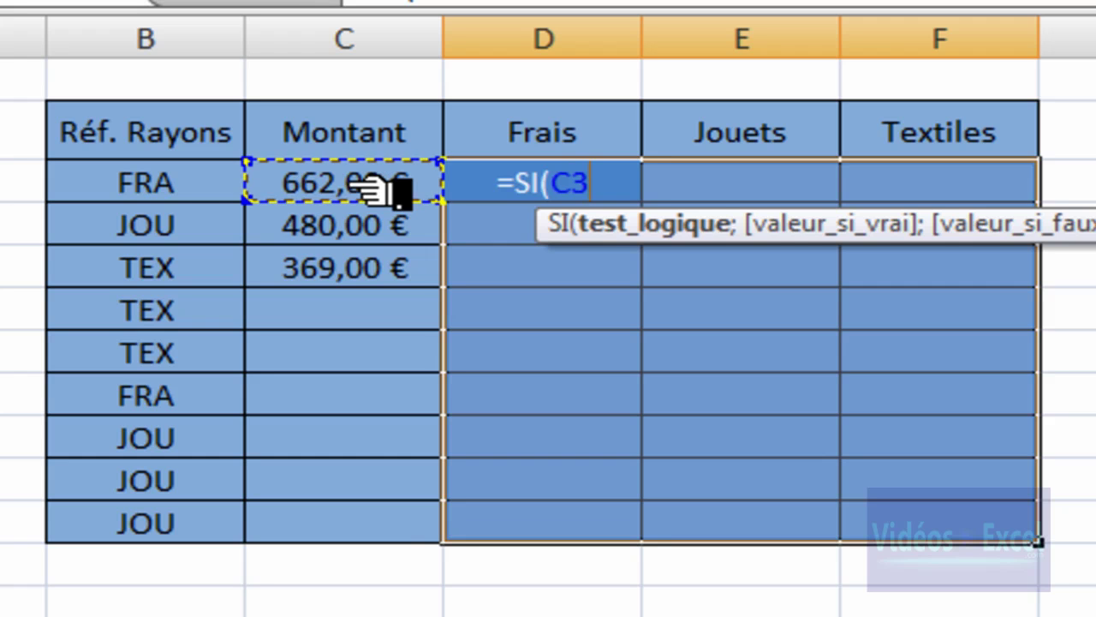
pyautogui.write('=')
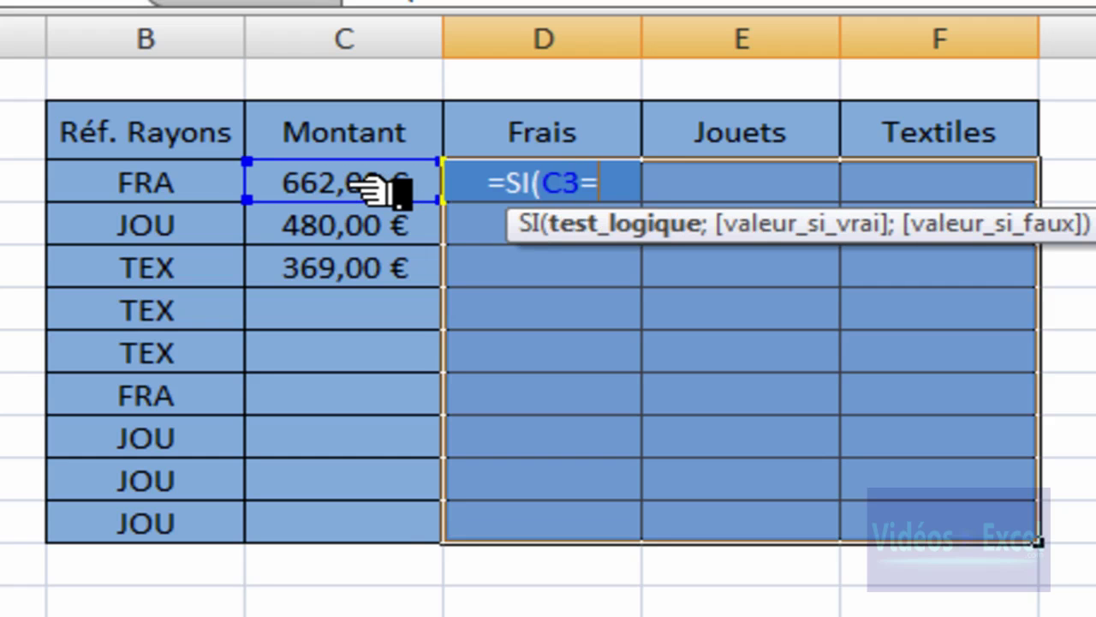
pyautogui.write('""')
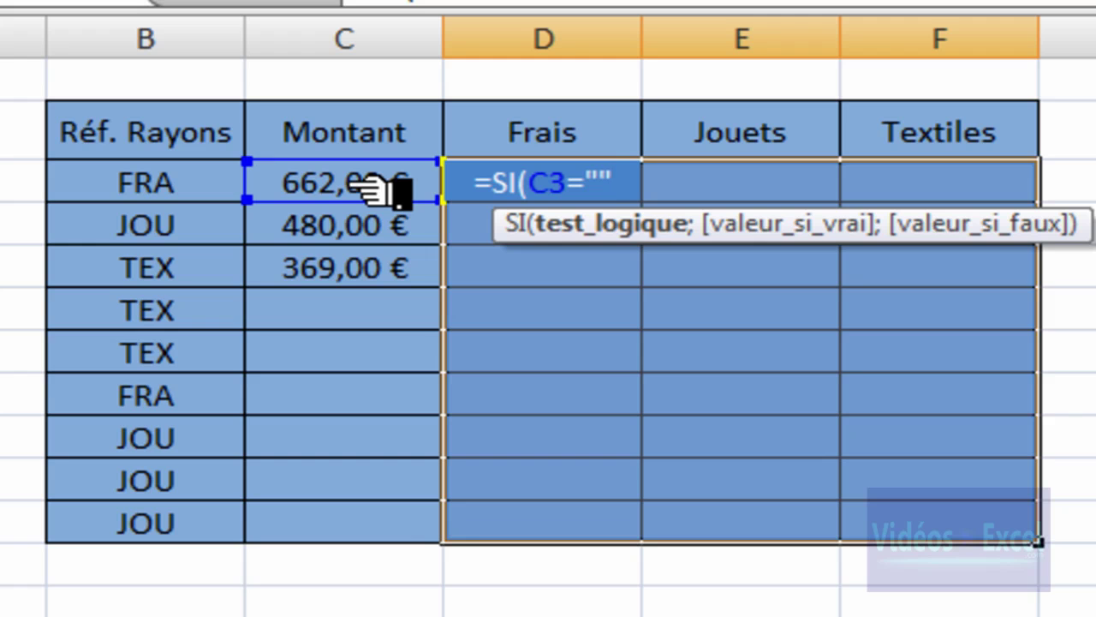
pyautogui.write(';')
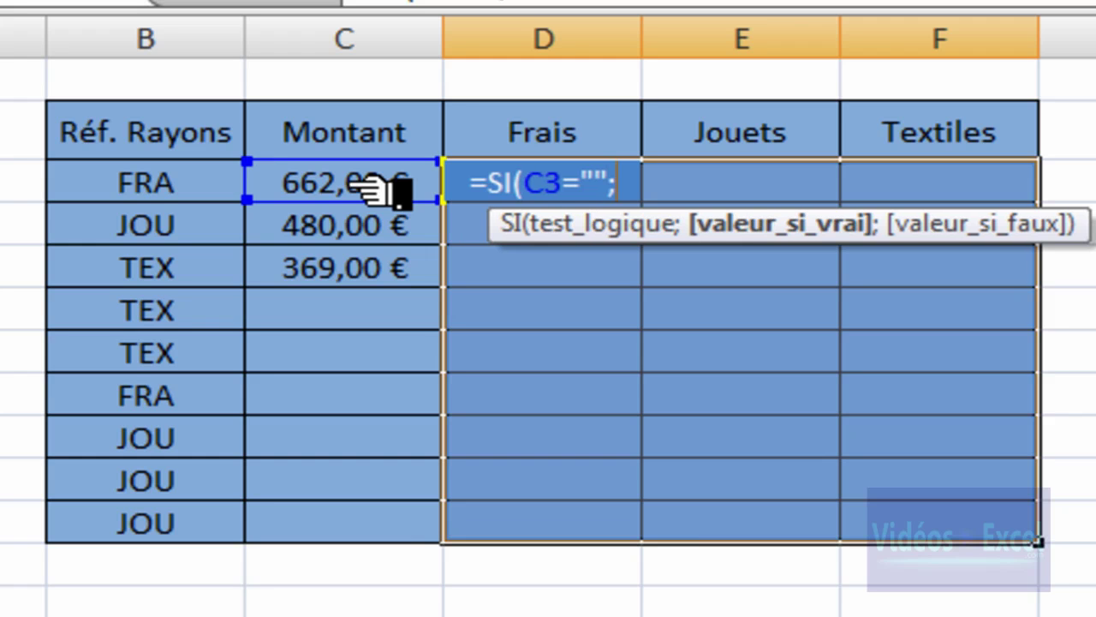
pyautogui.write('""')
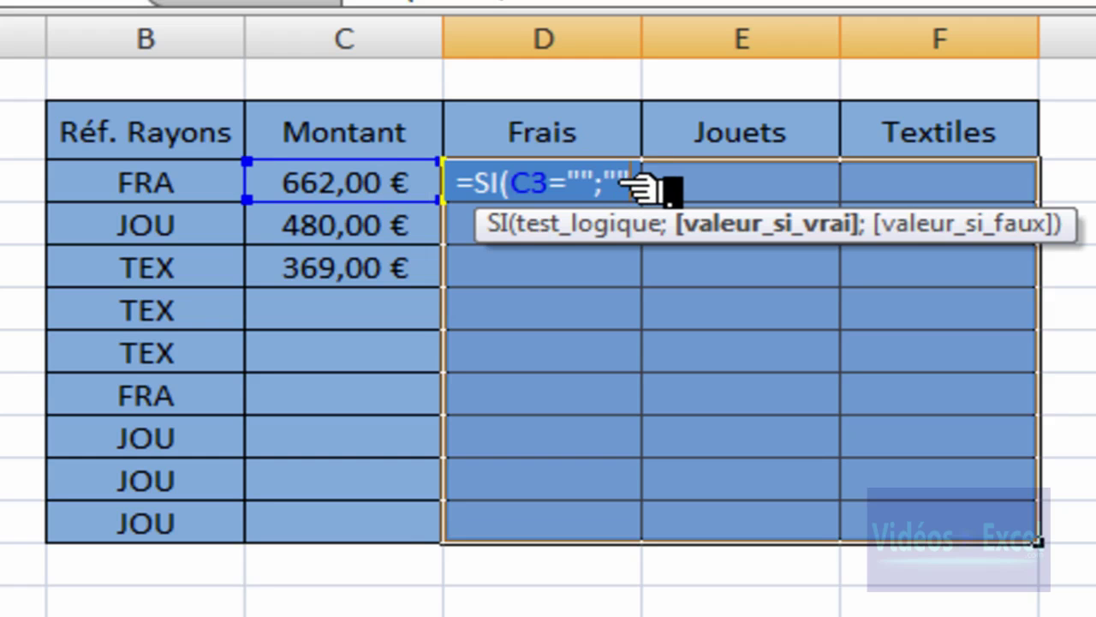
pyautogui.write(';')
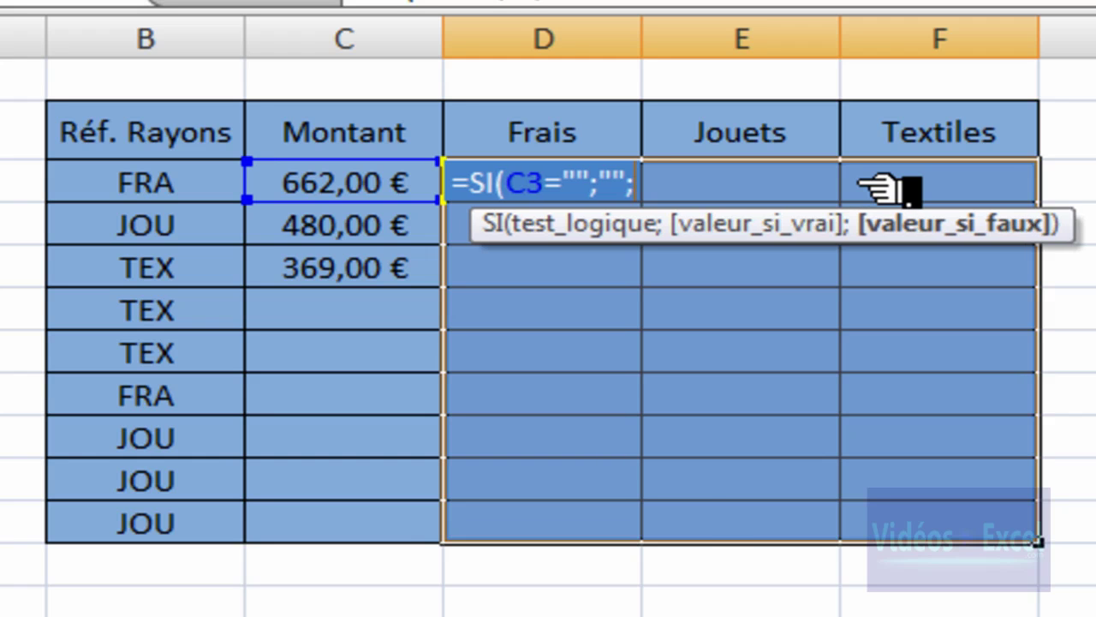
pyautogui.write('si')
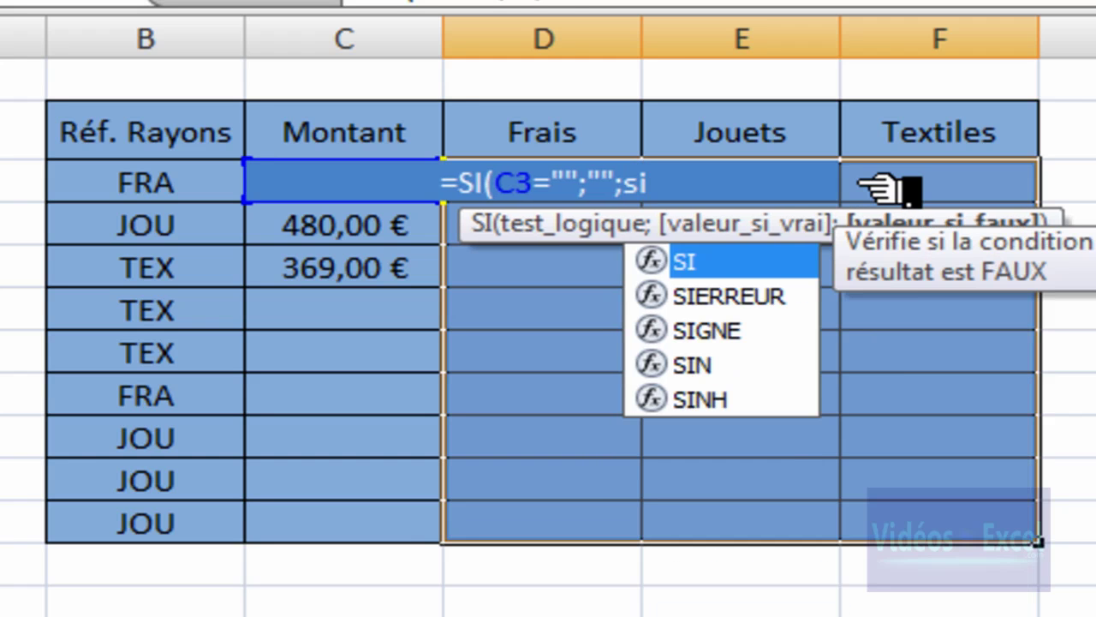
# Step: Add the nested test SI(B3=GAUCHE(D2;3)) comparing the department code with the header's first three letters
pyautogui.press('Tab')
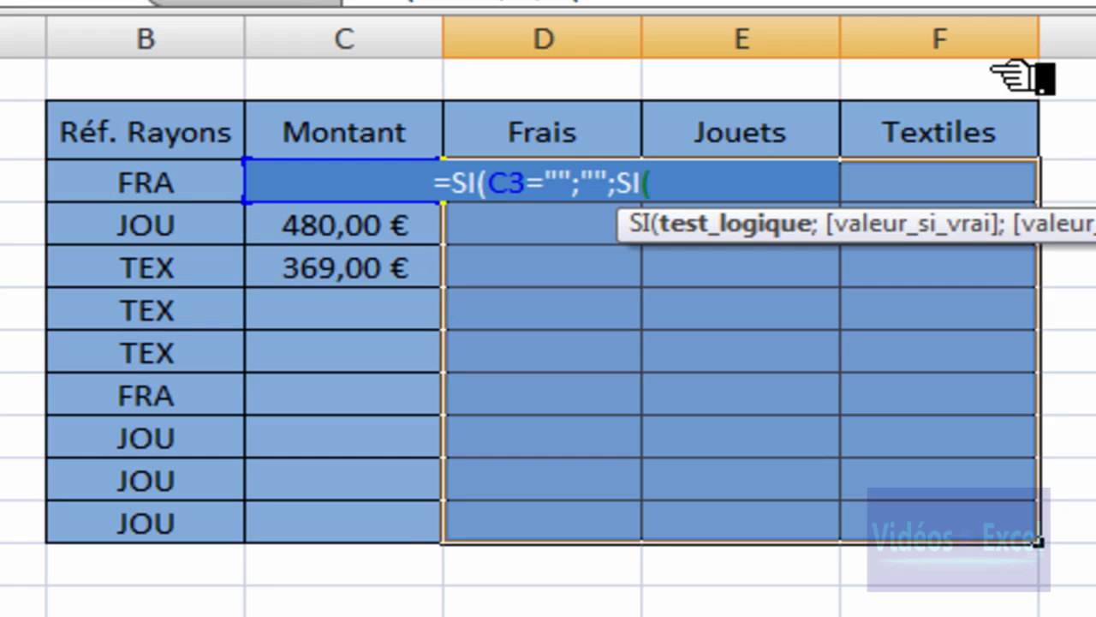
pyautogui.click(161, 197)
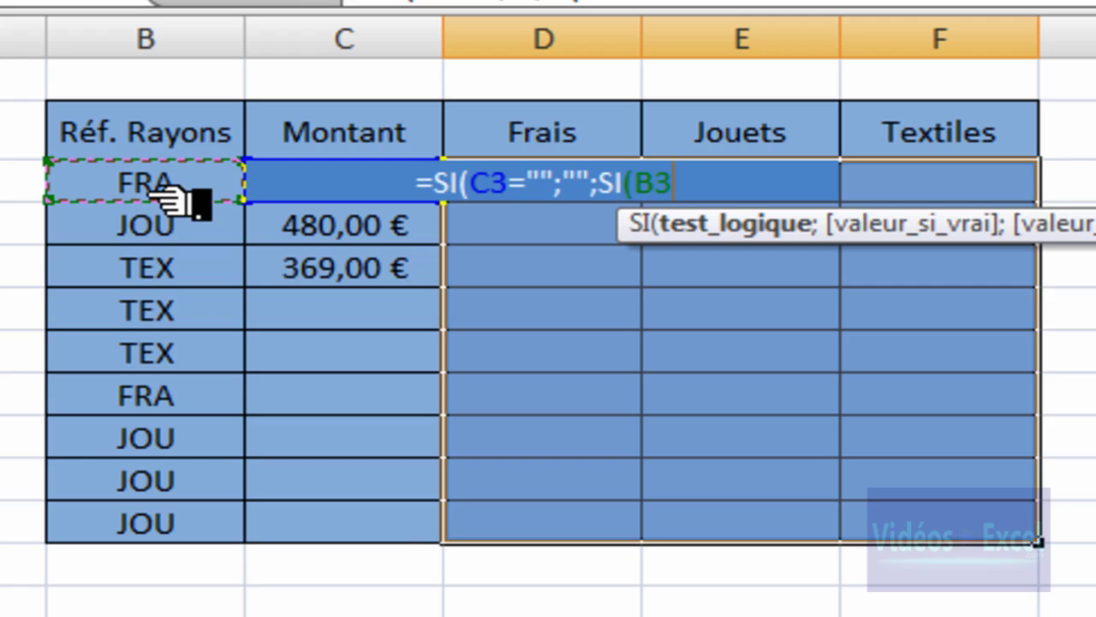
pyautogui.write('=')
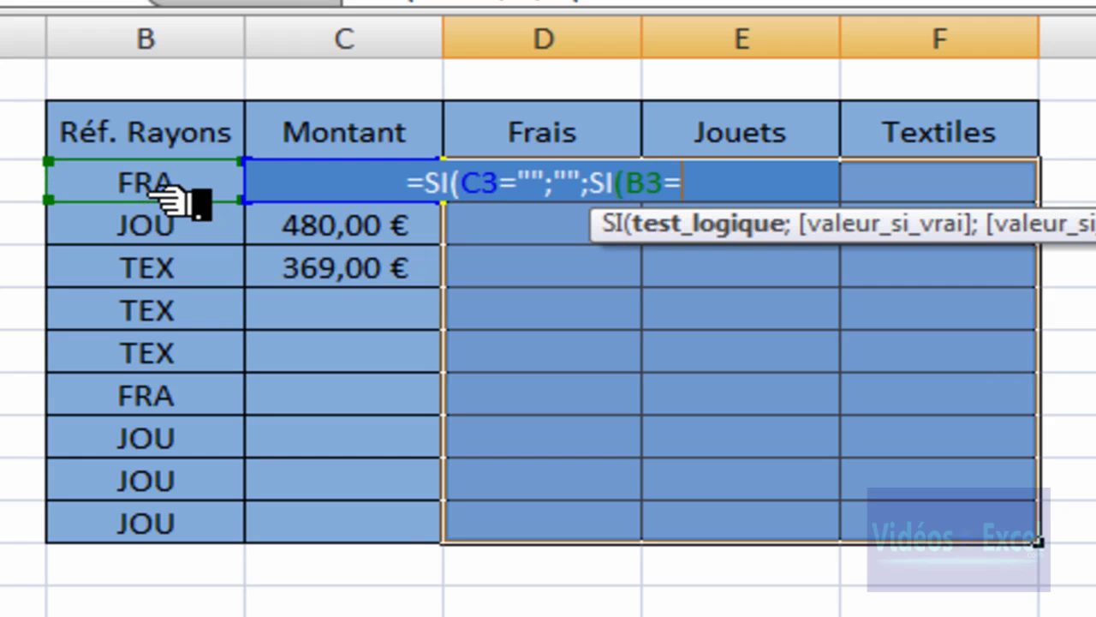
pyautogui.write('gau')
pyautogui.press('Tab')
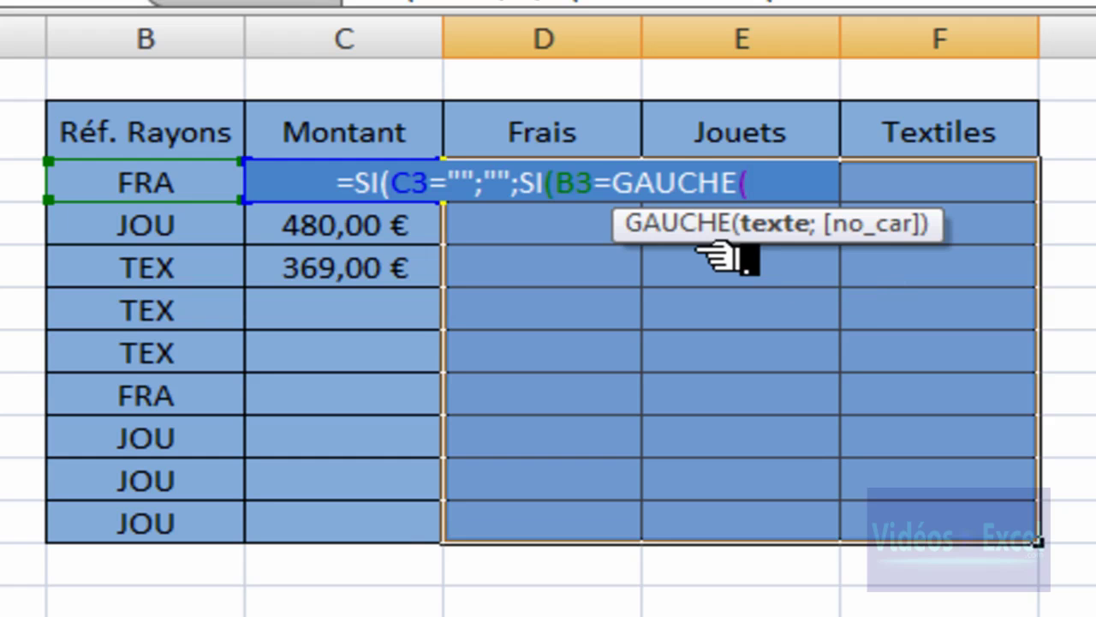
pyautogui.click(572, 143)
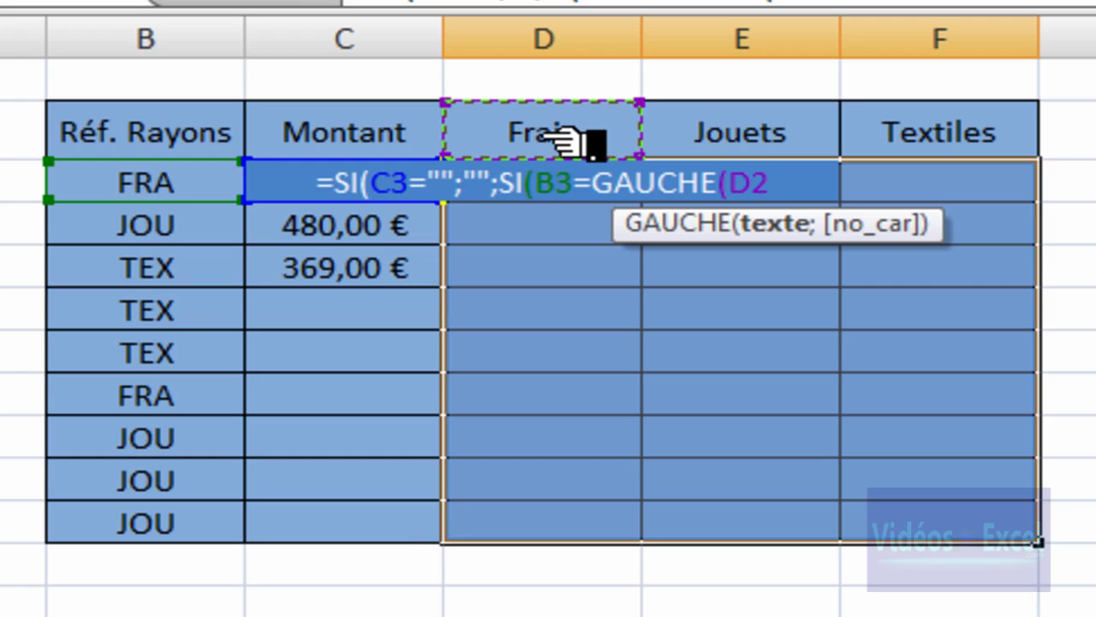
pyautogui.write(';')
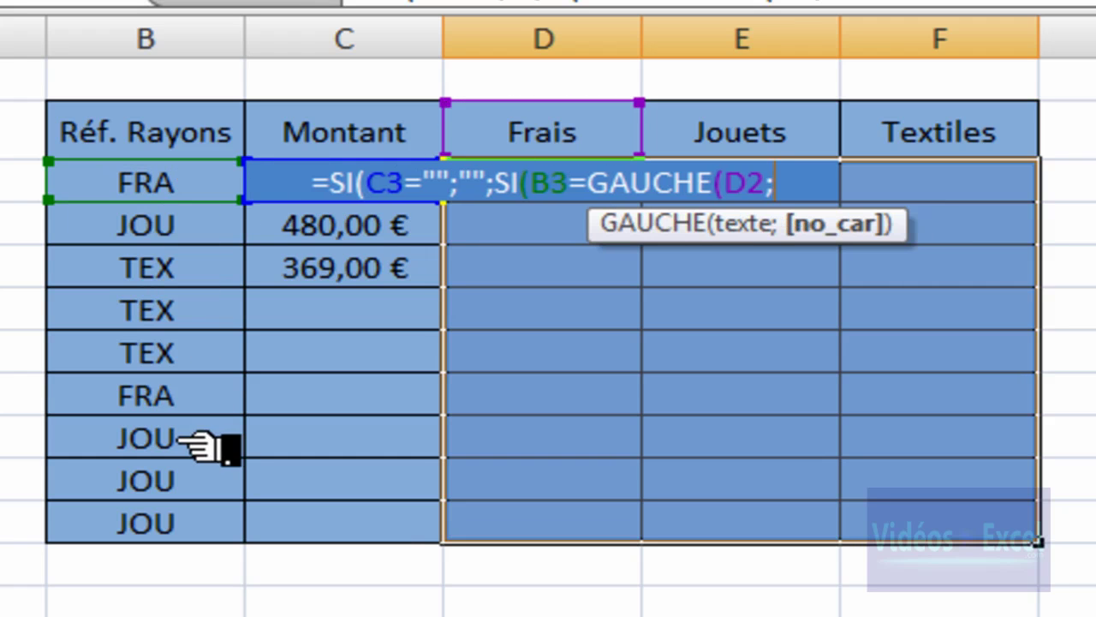
pyautogui.write('3')
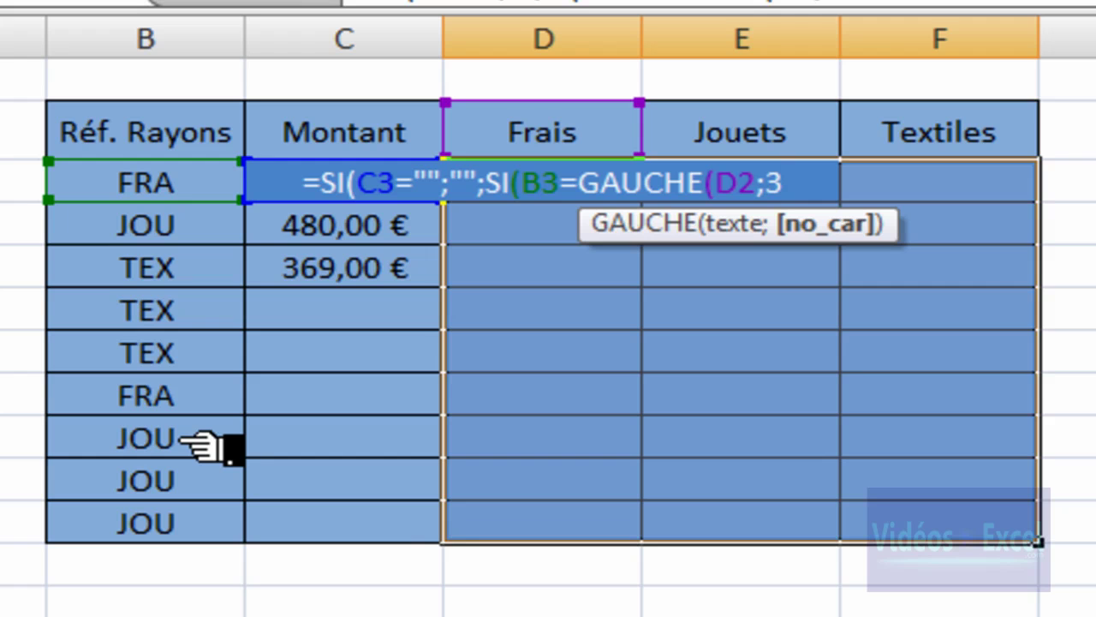
pyautogui.write(')')
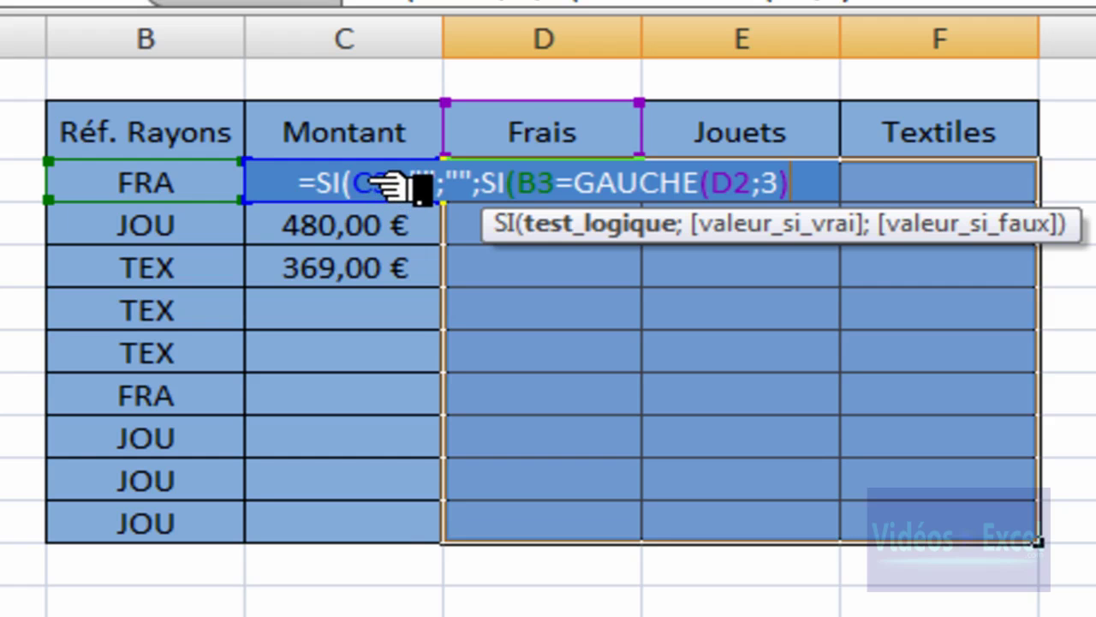
# Step: Change the references to mixed form with F4: $C3, $B3 and D$2
pyautogui.click(381, 184)
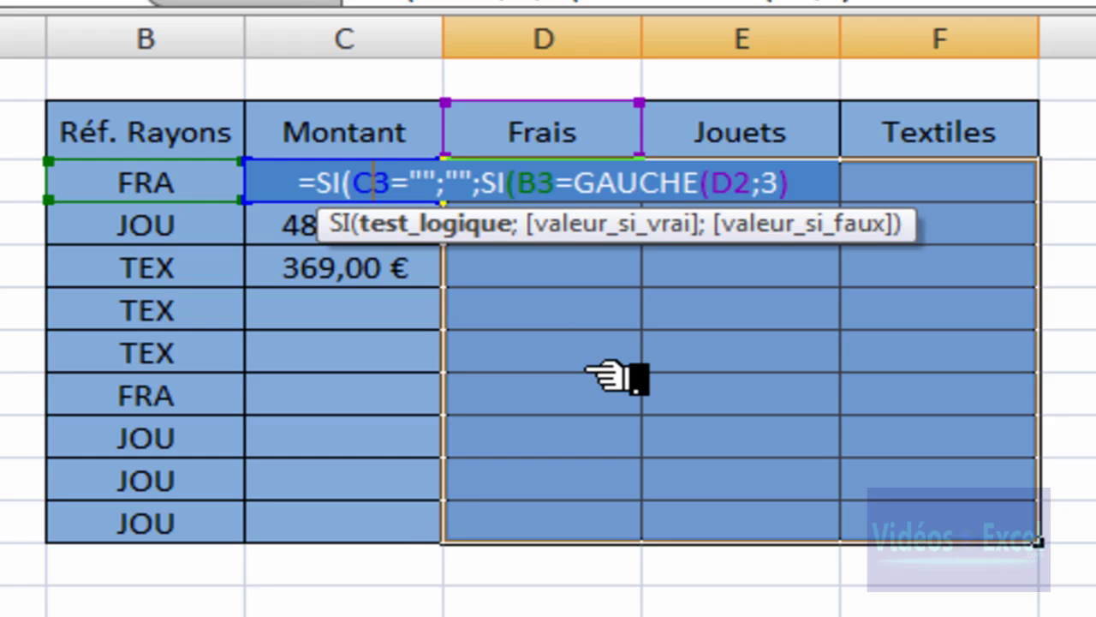
pyautogui.press('F4')
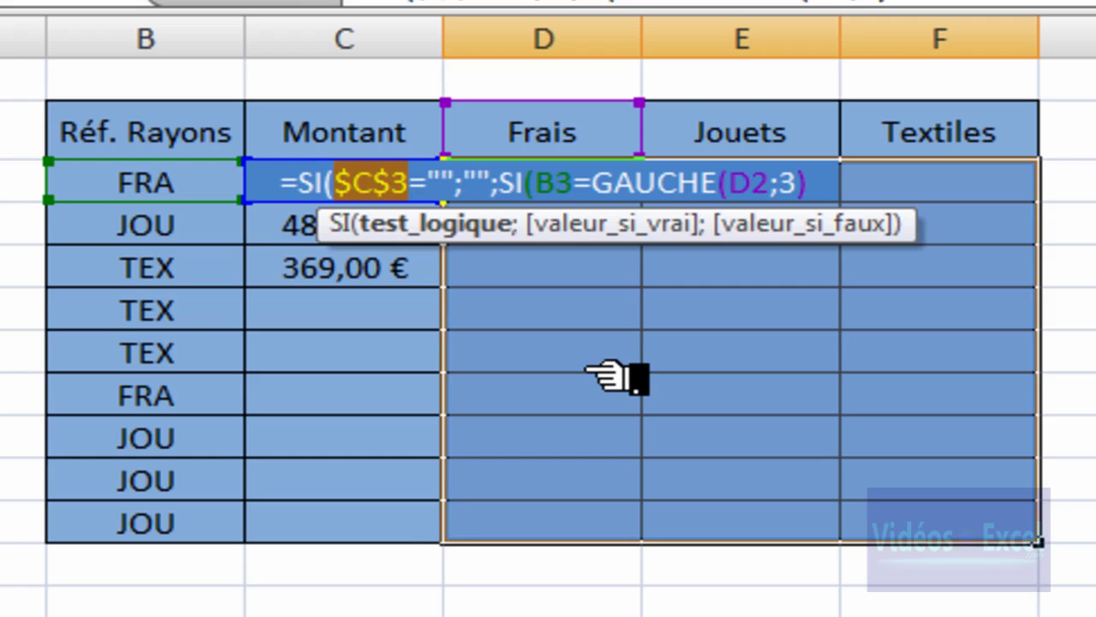
pyautogui.press('F4')
pyautogui.press('F4')
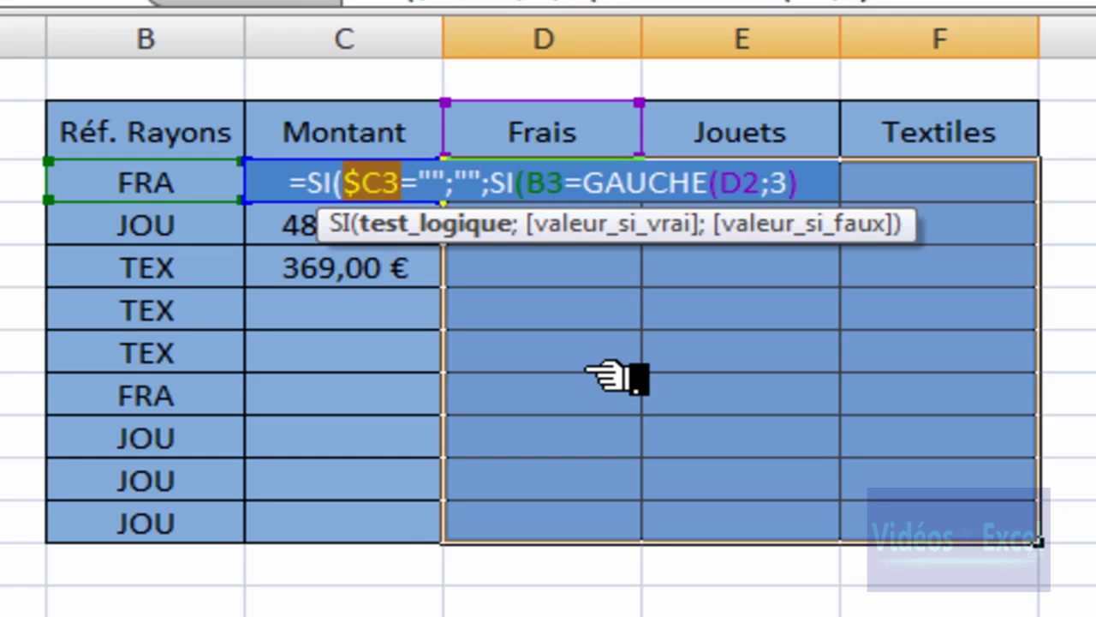
pyautogui.click(550, 187)
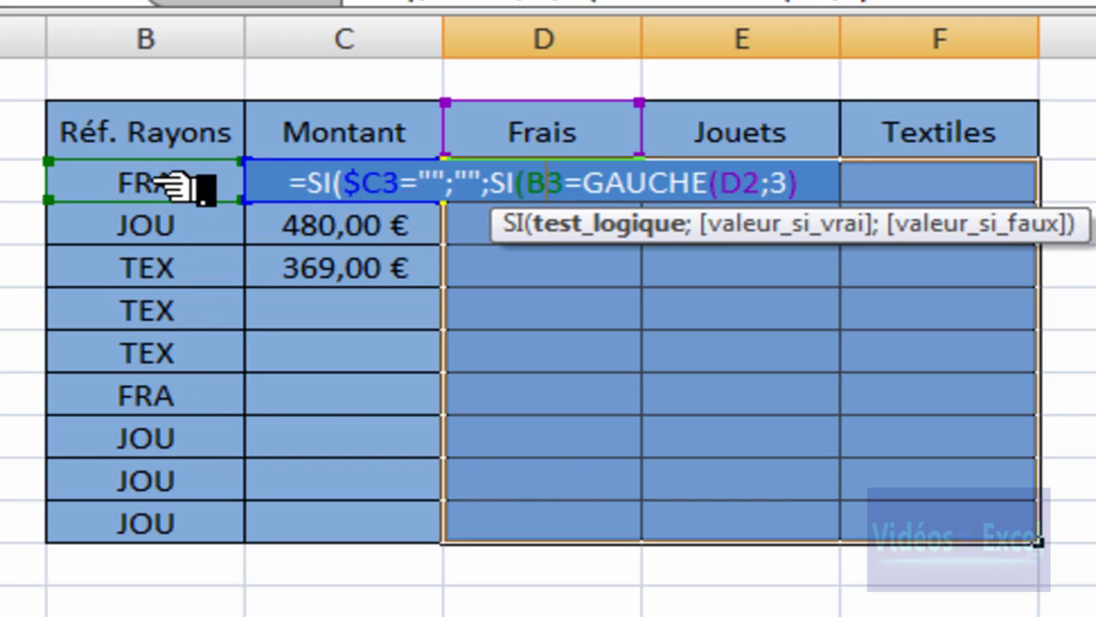
pyautogui.press('F4')
pyautogui.press('F4')
pyautogui.press('F4')
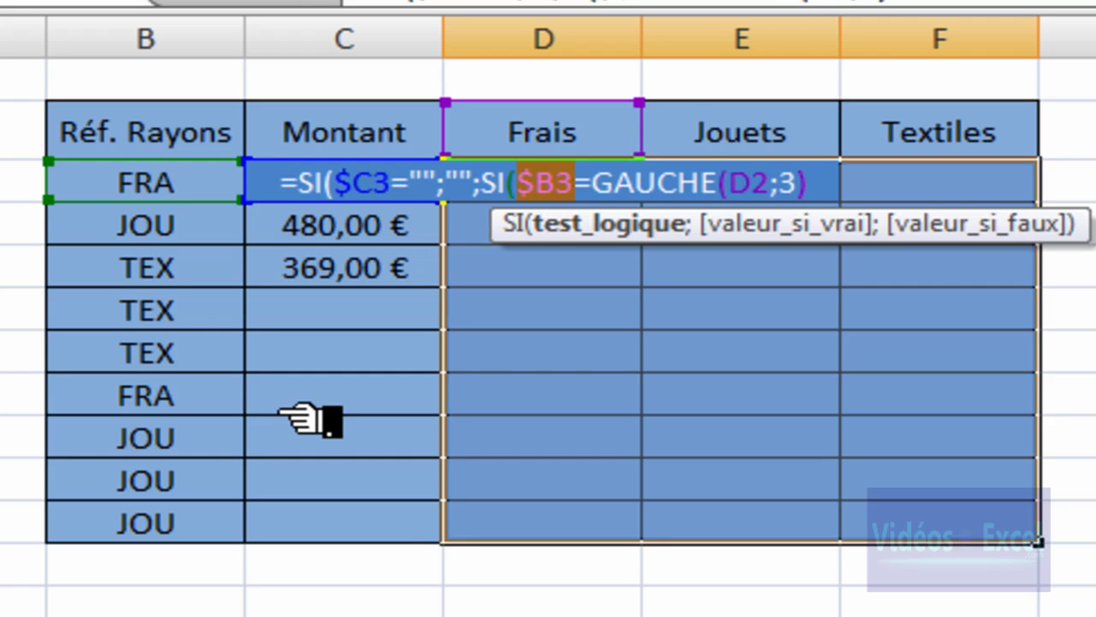
pyautogui.click(751, 183)
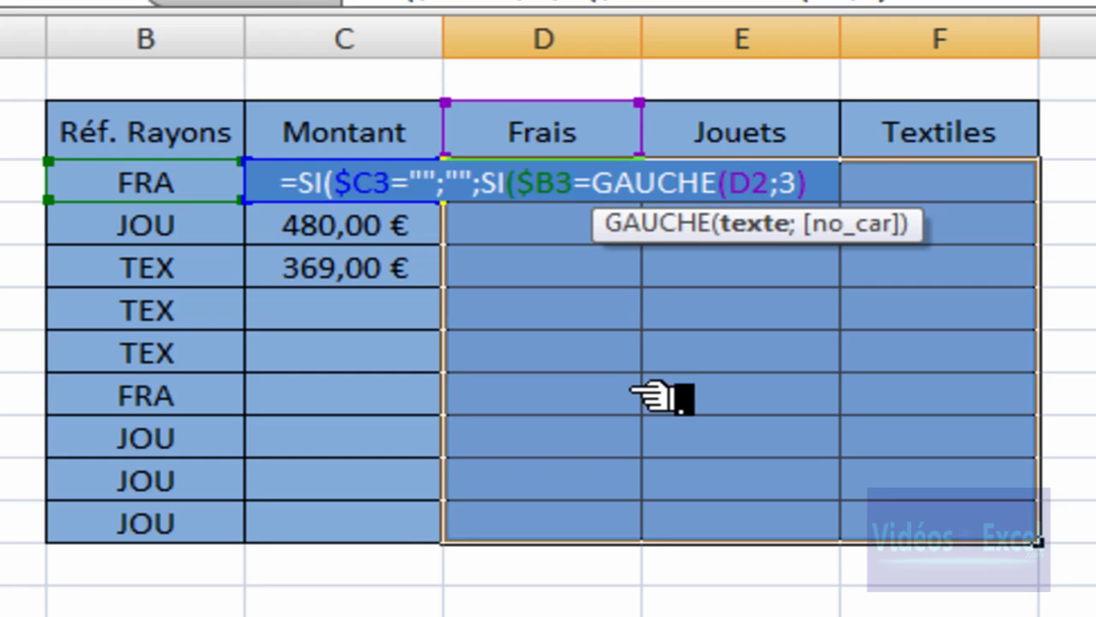
pyautogui.press('F4')
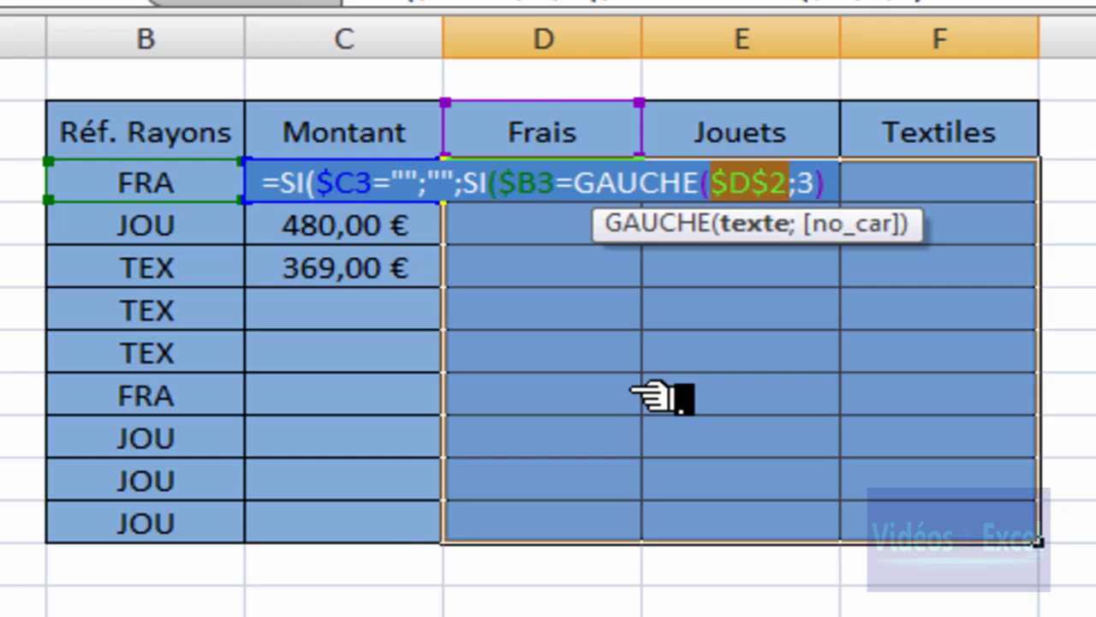
pyautogui.press('F4')
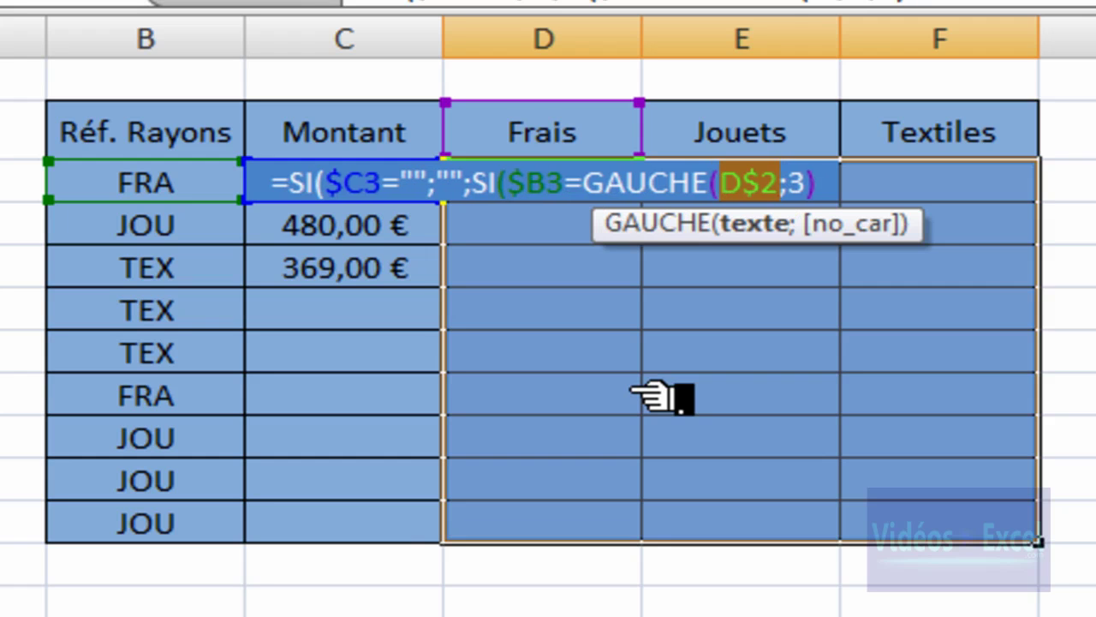
pyautogui.click(839, 192)
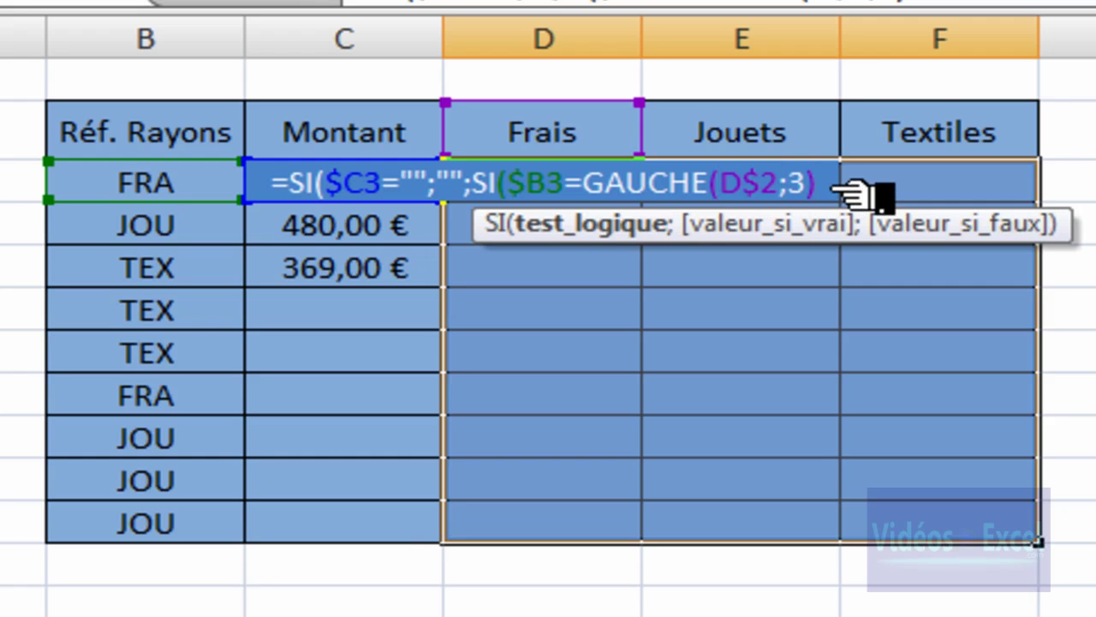
# Step: Finish the formula with ;$C3;"")) and fill all of D3:F11 at once
pyautogui.write(';')
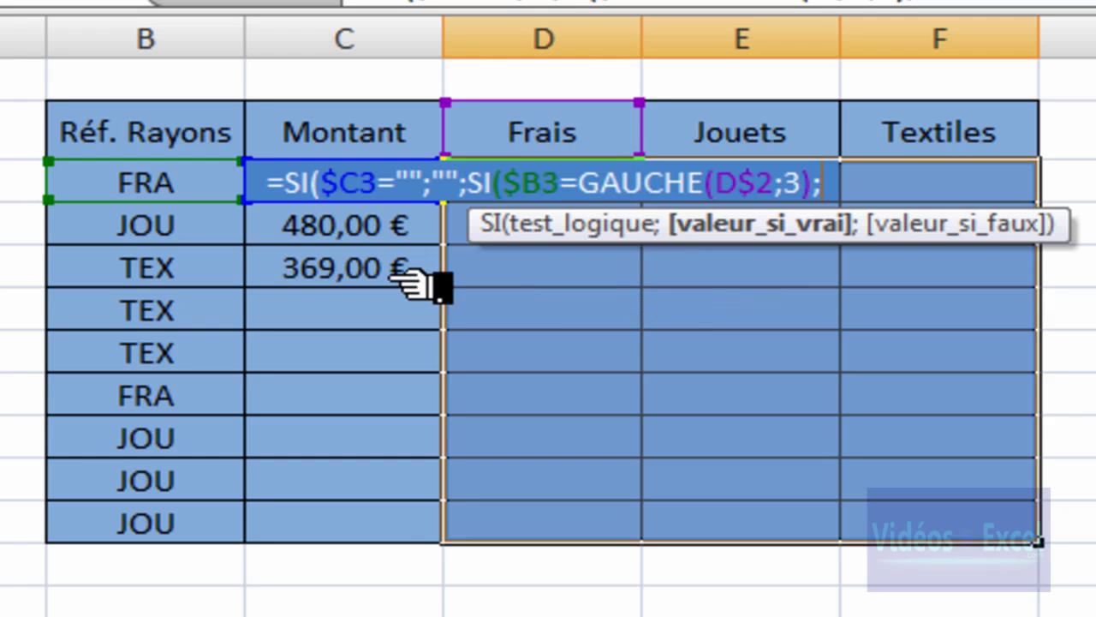
pyautogui.click(369, 233)
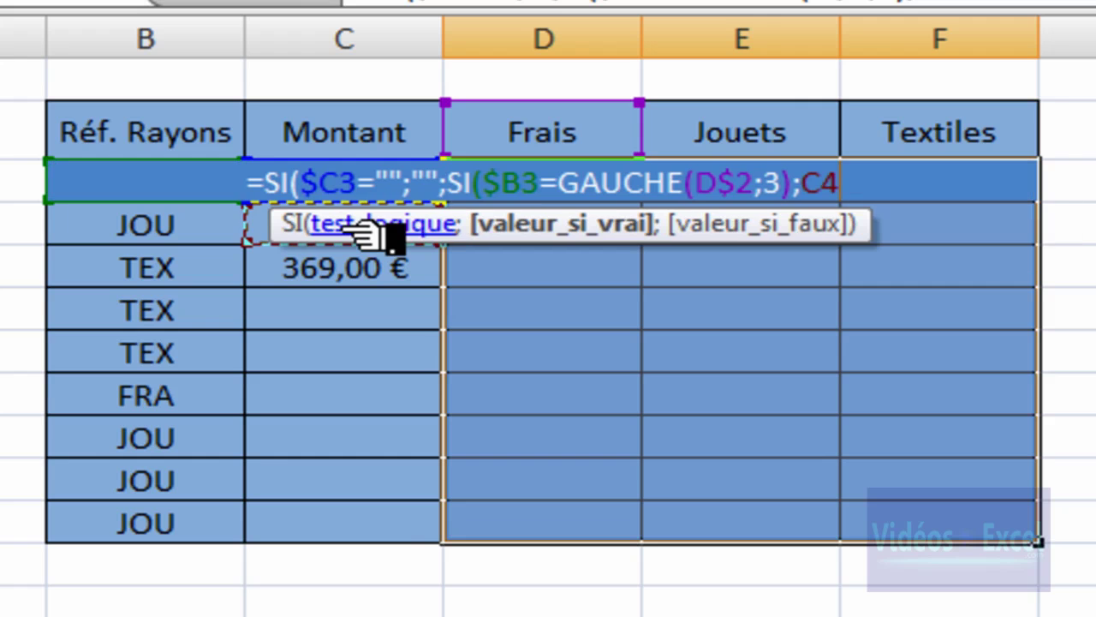
pyautogui.press('Up')
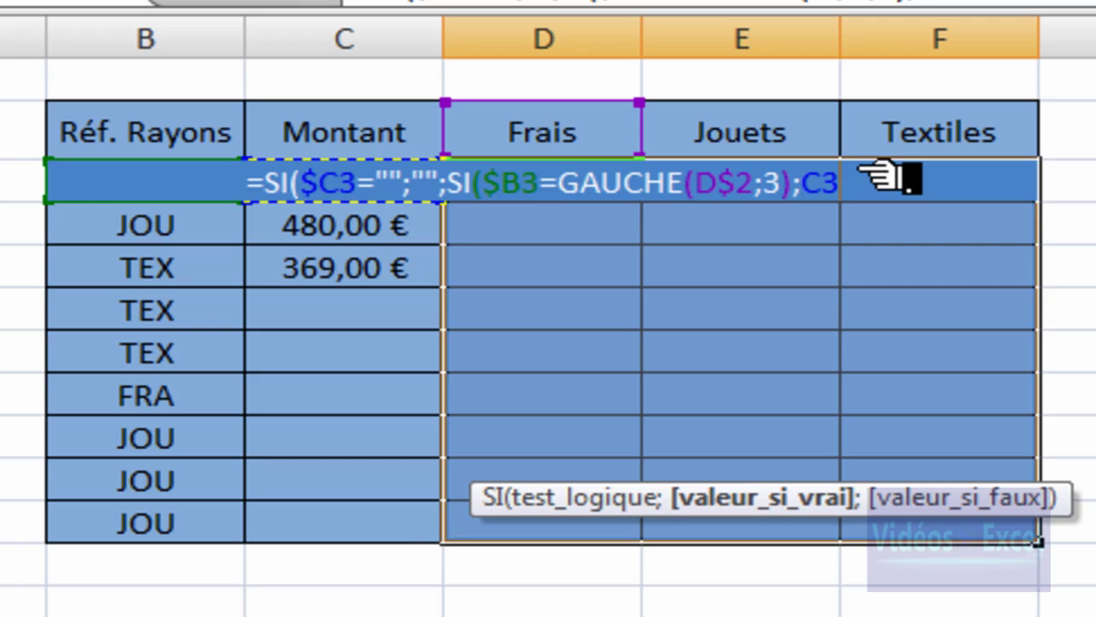
pyautogui.write(';')
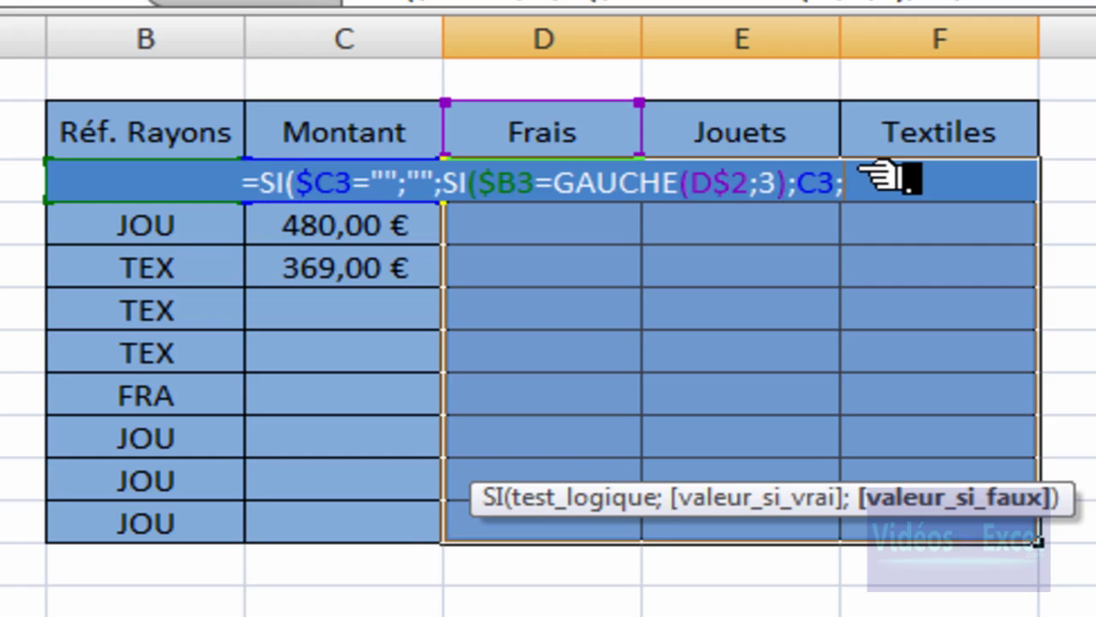
pyautogui.write('""')
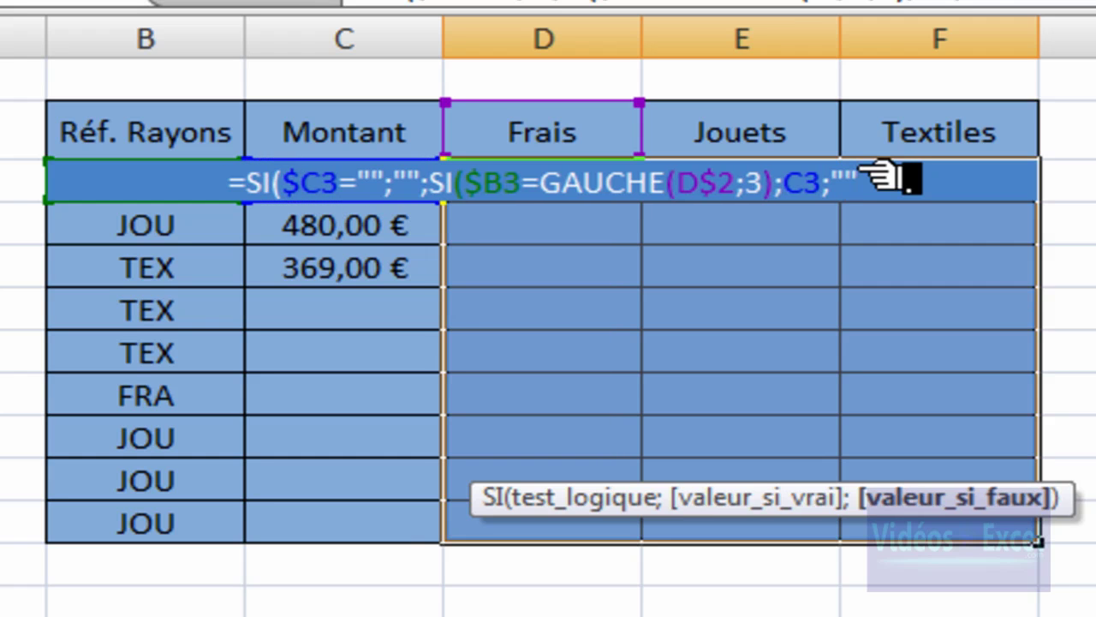
pyautogui.write(')')
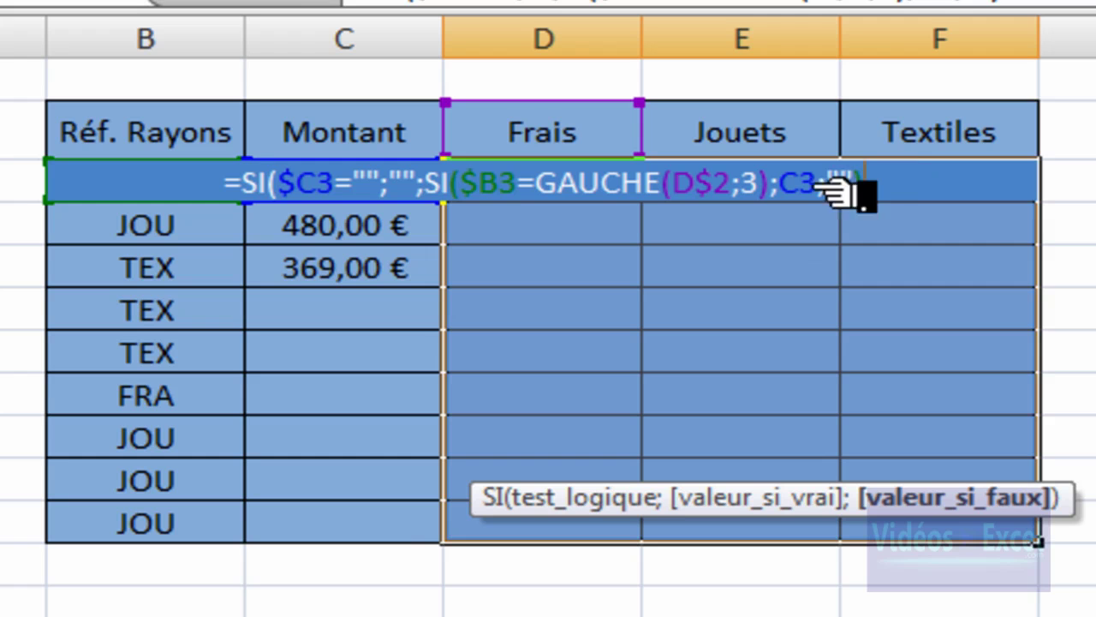
pyautogui.write(')')
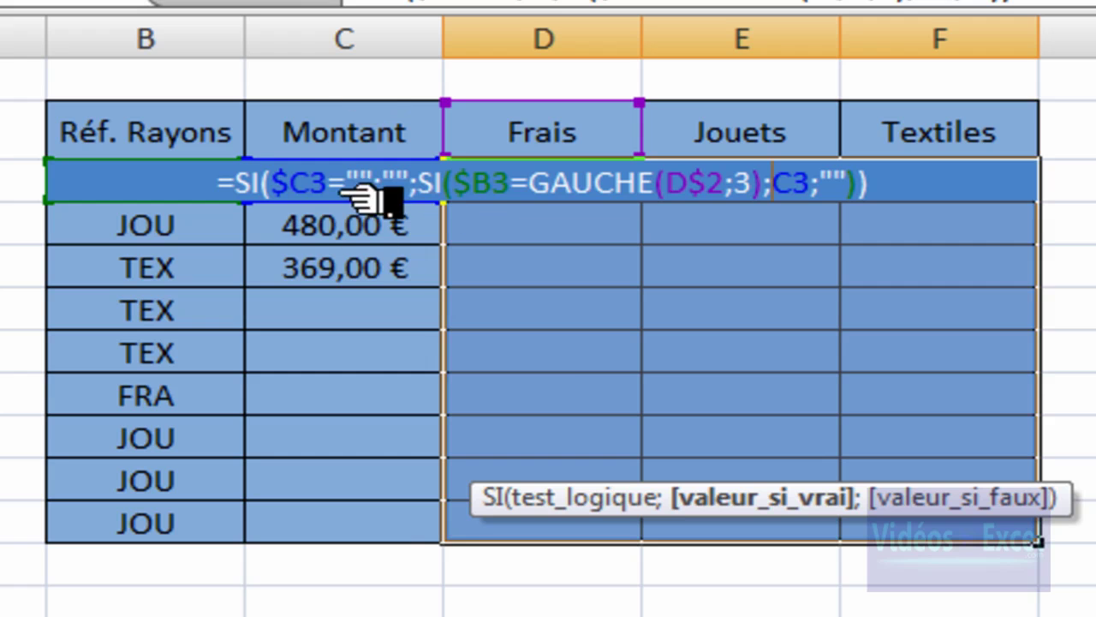
pyautogui.press('F4')
pyautogui.press('F4')
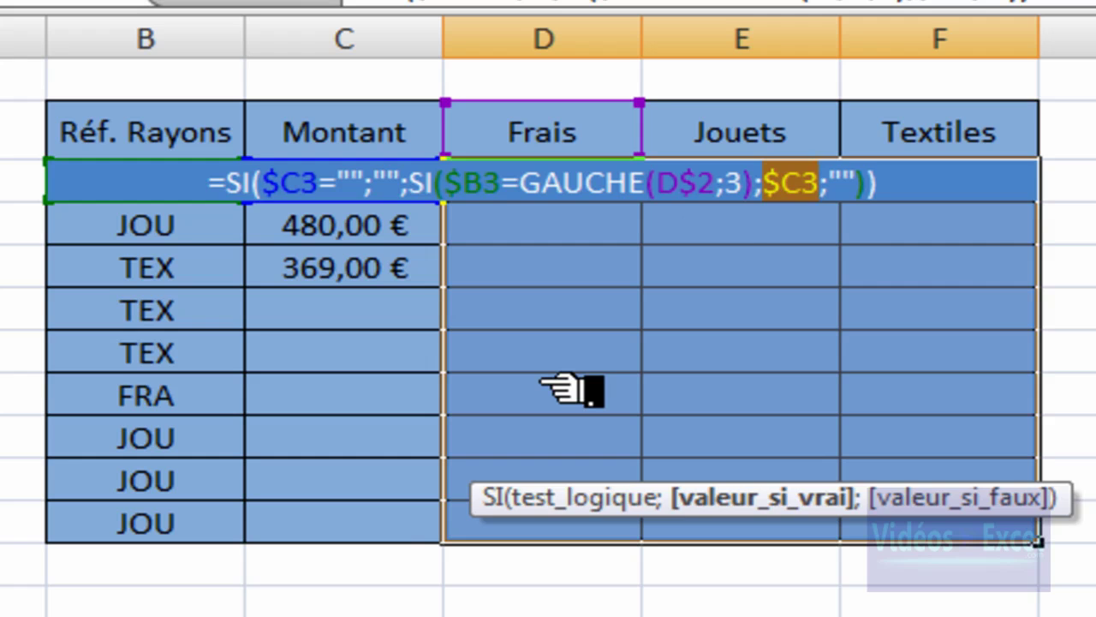
pyautogui.hotkey('ctrl', 'Return')
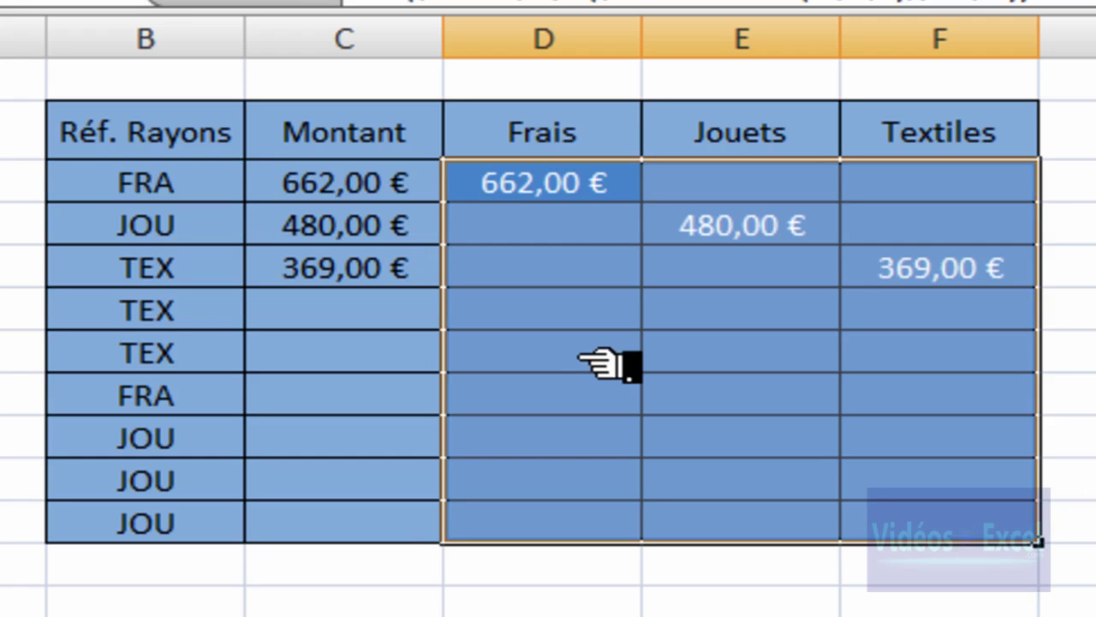
# Step: Check the amounts routed to Frais, Jouets and Textiles against the headers and department codes
pyautogui.click(581, 194)
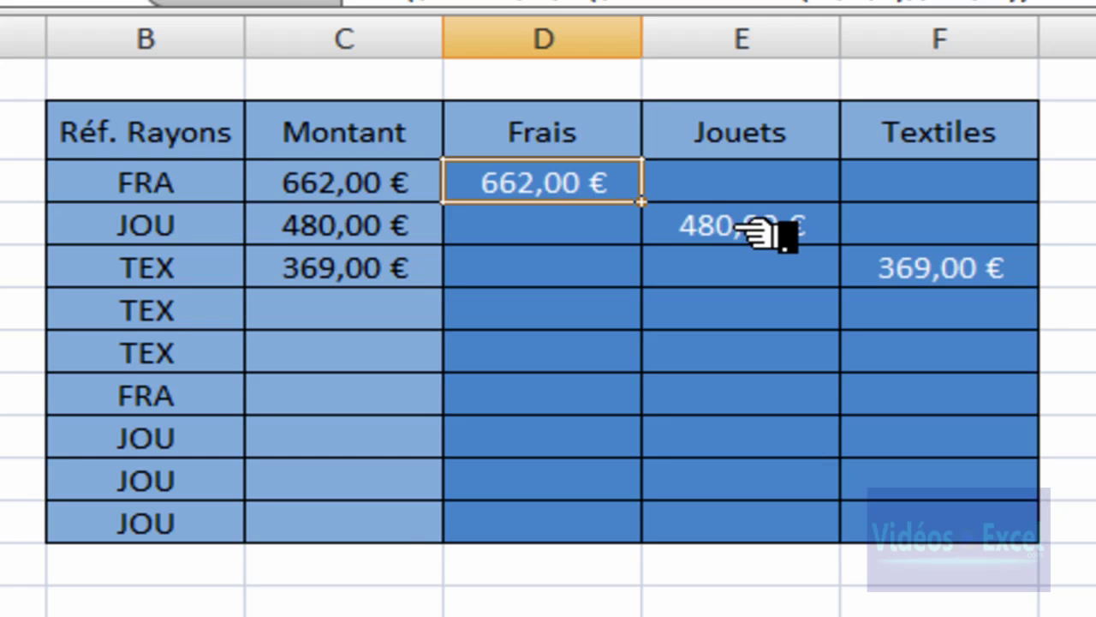
pyautogui.click(745, 230)
pyautogui.click(908, 272)
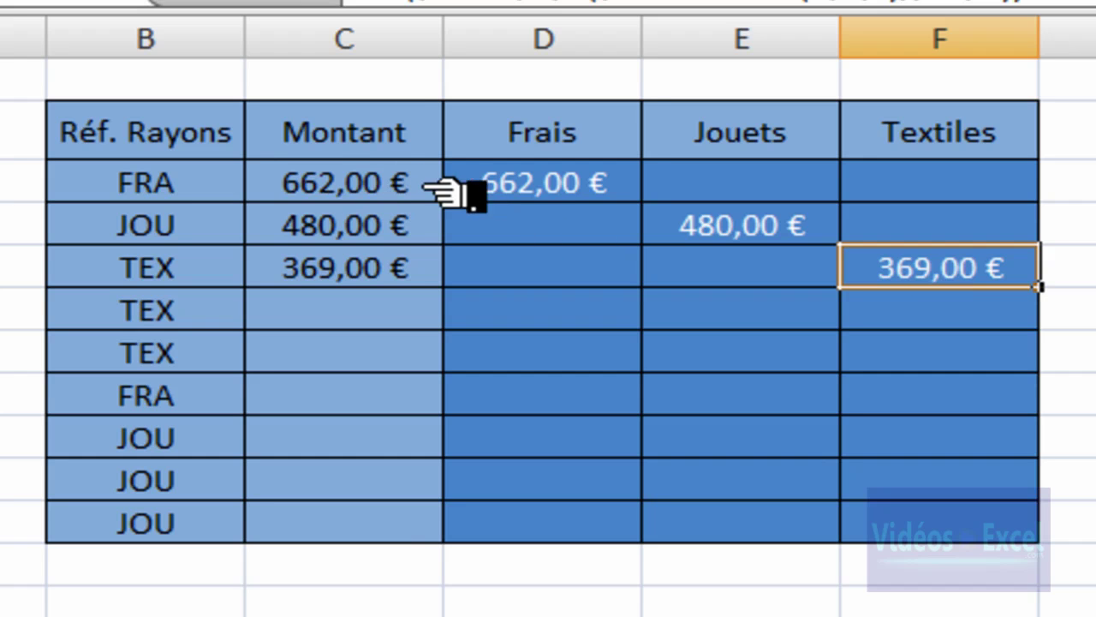
pyautogui.click(505, 143)
pyautogui.click(142, 227)
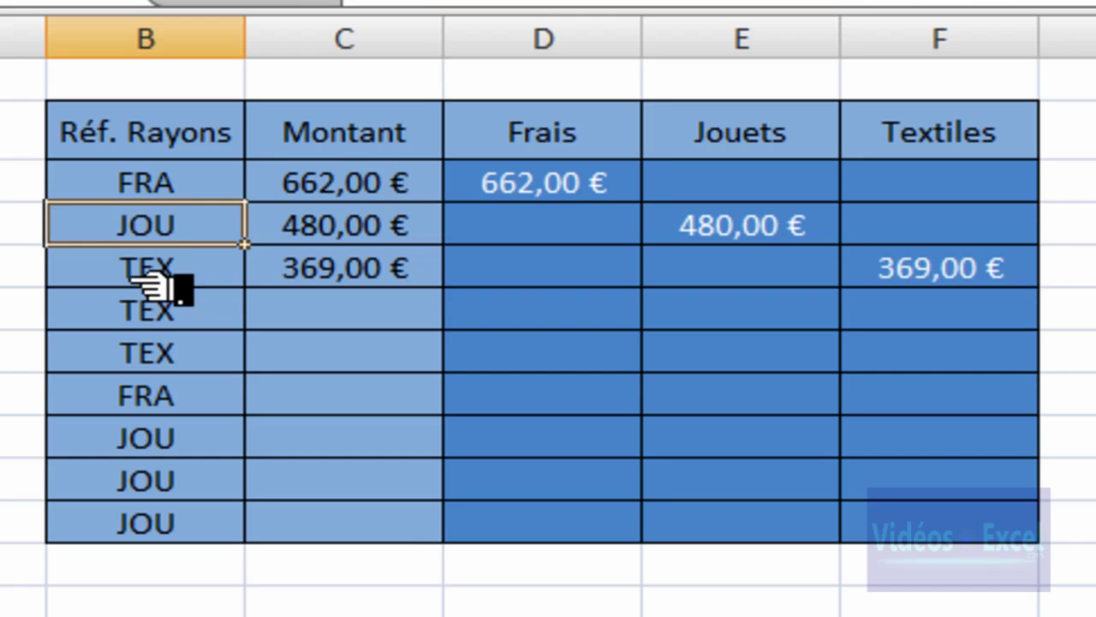
pyautogui.click(150, 273)
# Step: Enter 321 as the Montant of the next TEX row and confirm it appears under Textiles
pyautogui.click(355, 317)
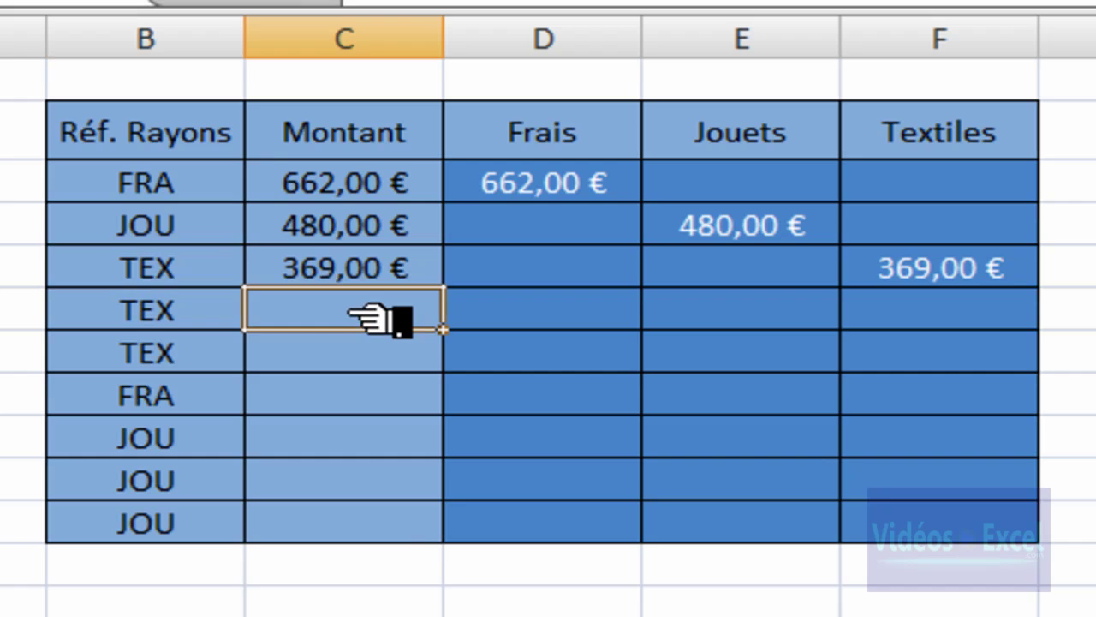
pyautogui.write('321')
pyautogui.hotkey('ctrl', 'Return')
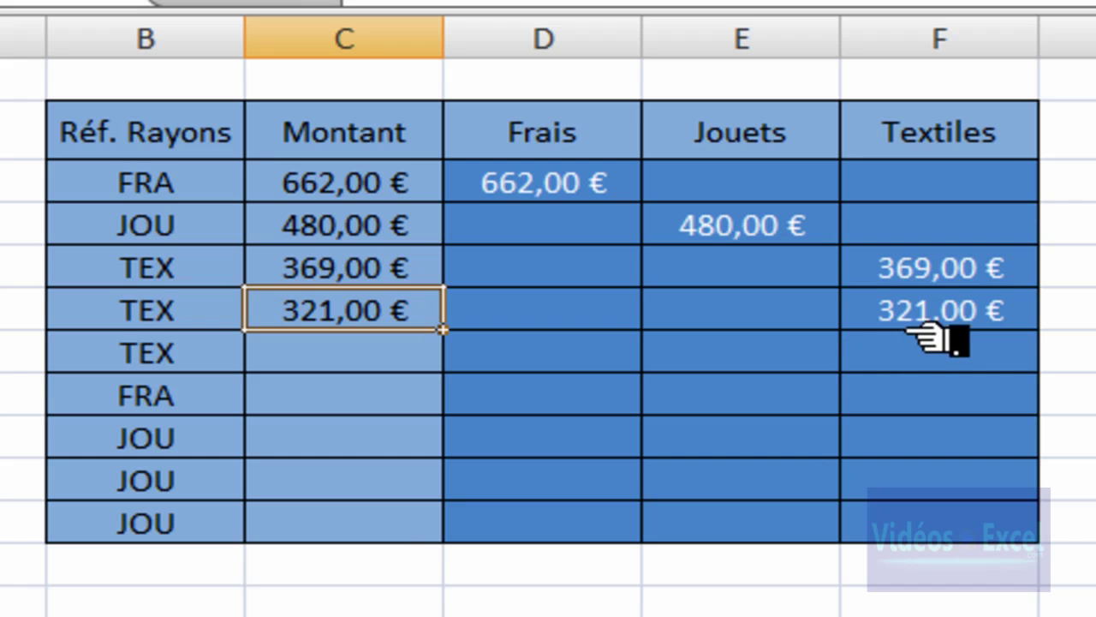
pyautogui.click(934, 323)
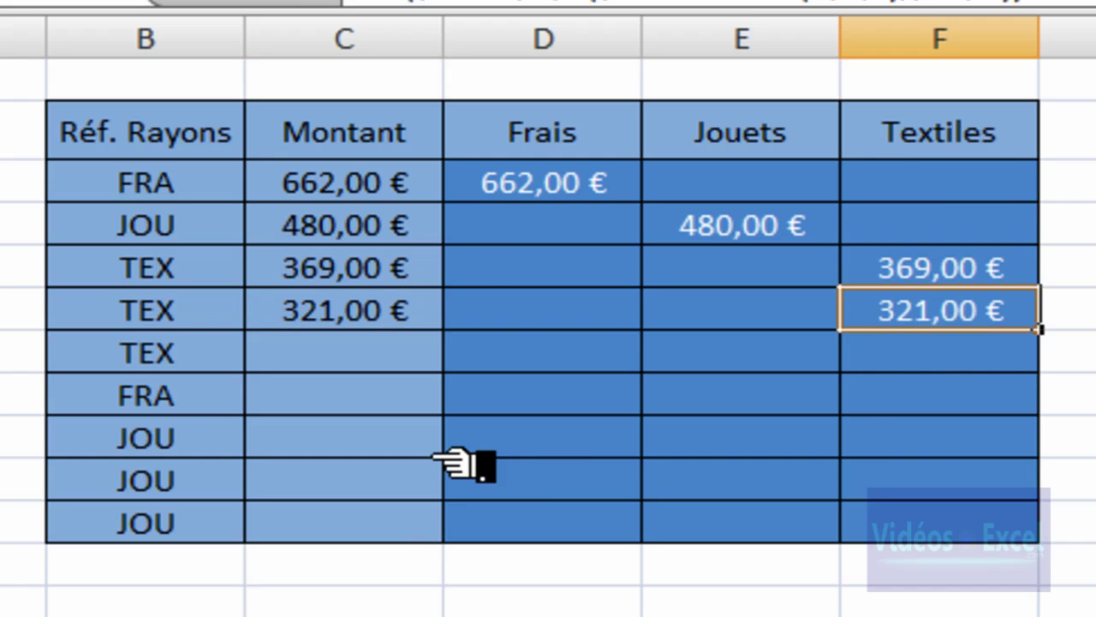
# Step: Enter 567 as the Montant of the FRA row
pyautogui.click(342, 408)
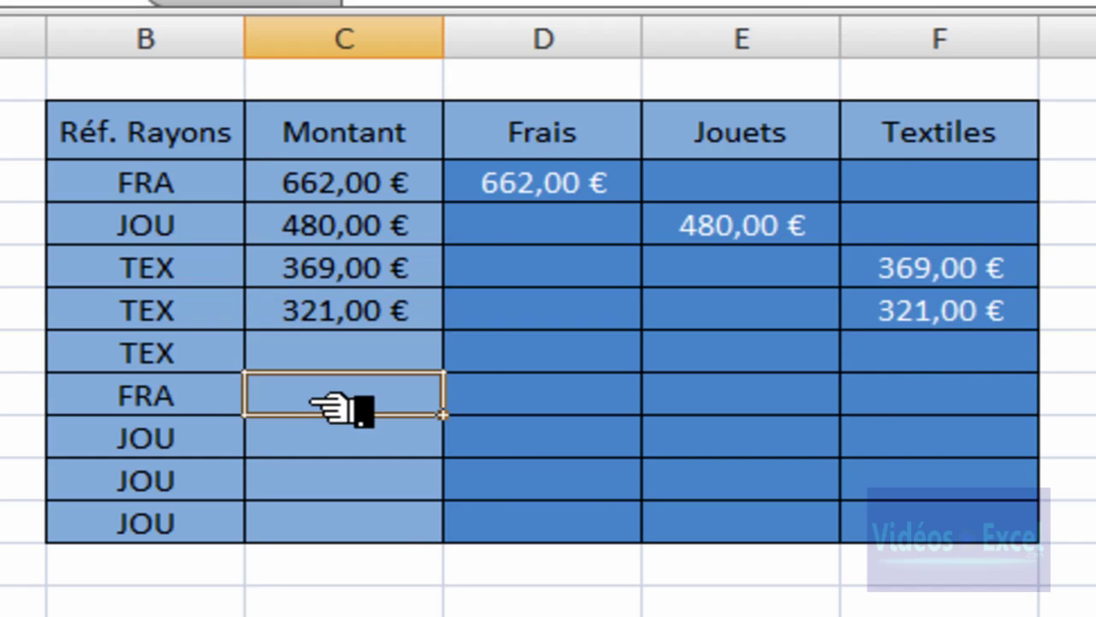
pyautogui.write('56')
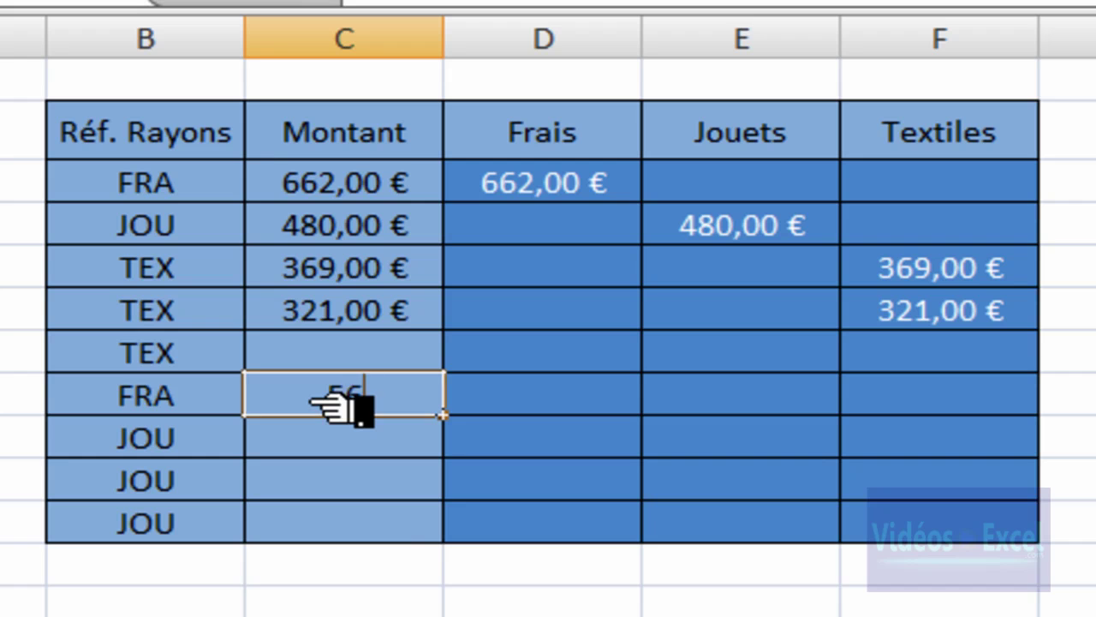
pyautogui.hotkey('ctrl', 'Return')
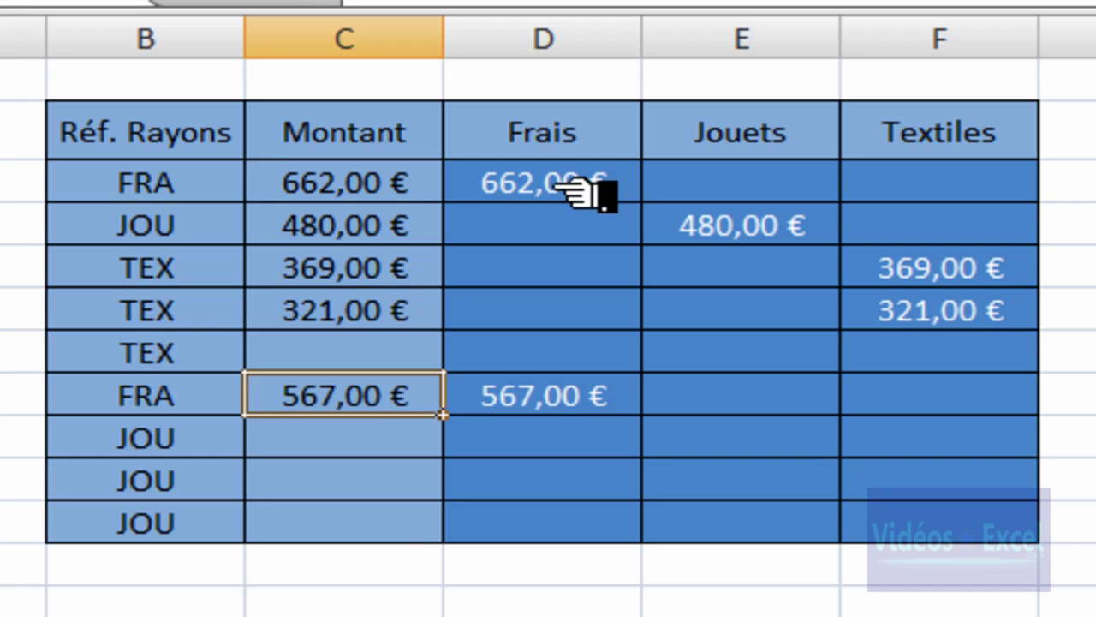
# Step: Change that row's department code from FRA to JOU
pyautogui.click(184, 487)
pyautogui.click(319, 529)
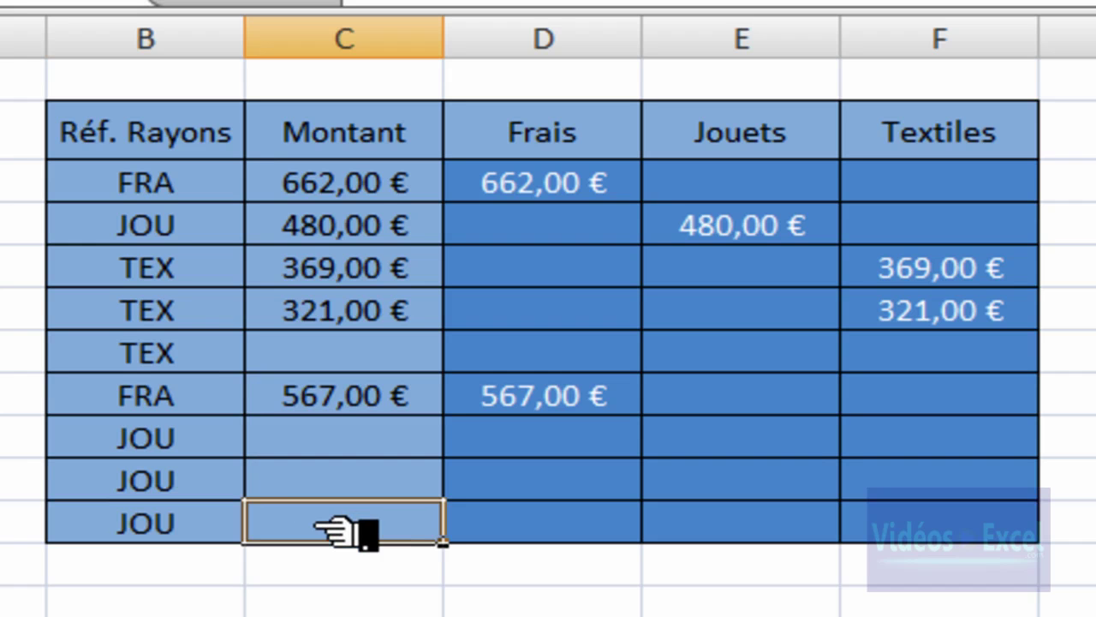
pyautogui.click(221, 406)
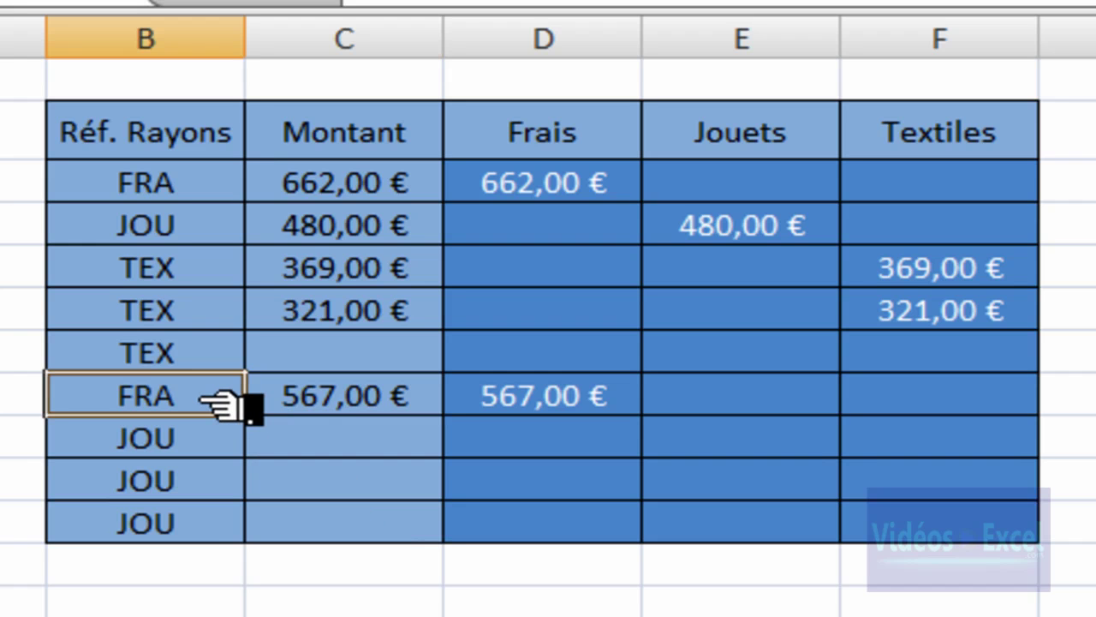
pyautogui.write('JOU')
pyautogui.hotkey('ctrl', 'Return')
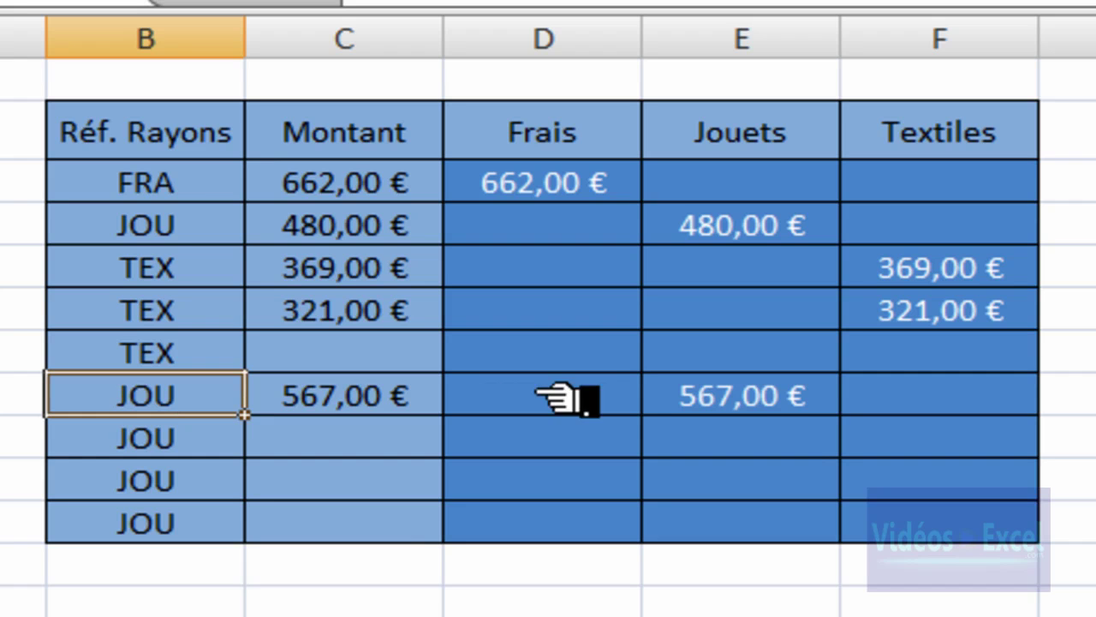